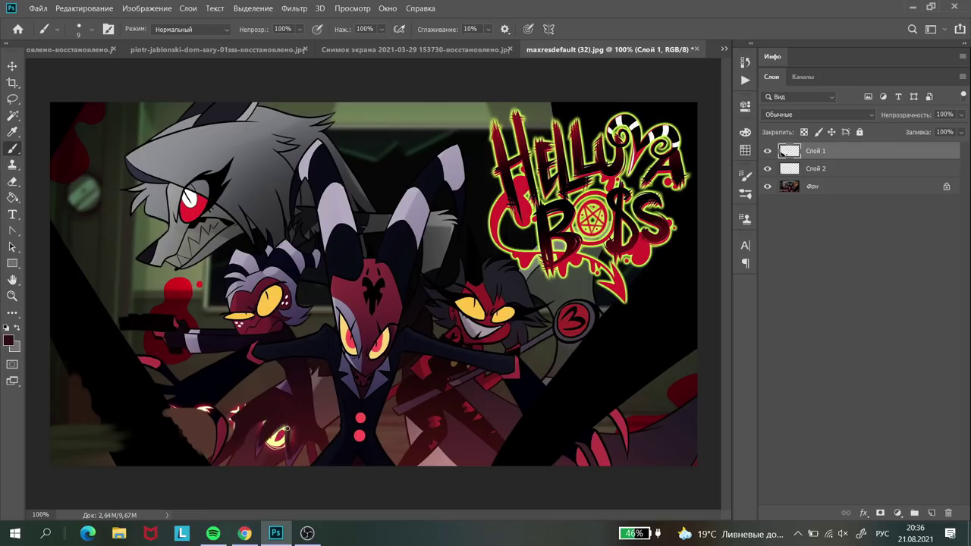
Paint sampled dark tones over the glowing remnants near the clawed hand on Слой 1, using a 6 px brush
key("ctrl+minus")
key("ctrl+plus")
key("bracketleft")
key("bracketleft")
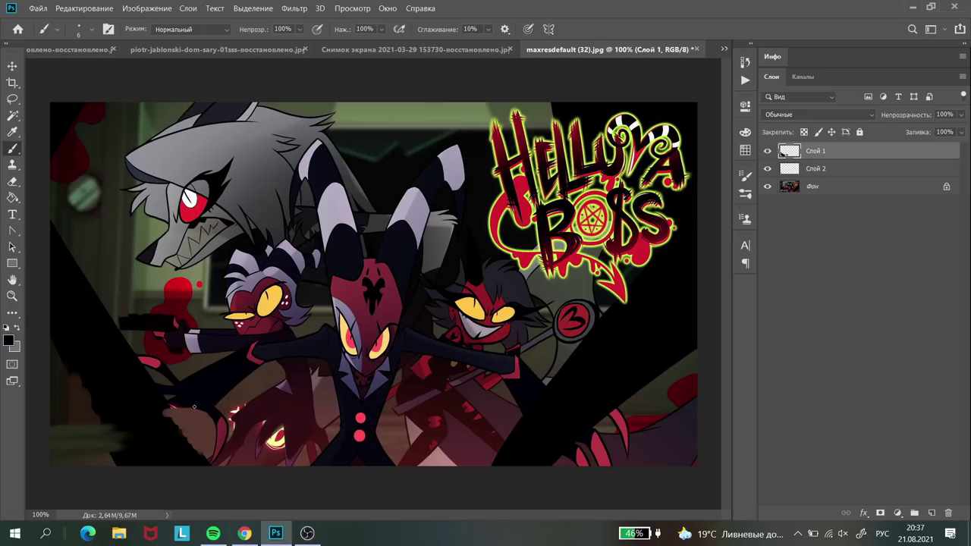
left_click(198, 413, "alt")
key("ctrl+plus")
scroll(106, 440, "down", 3)
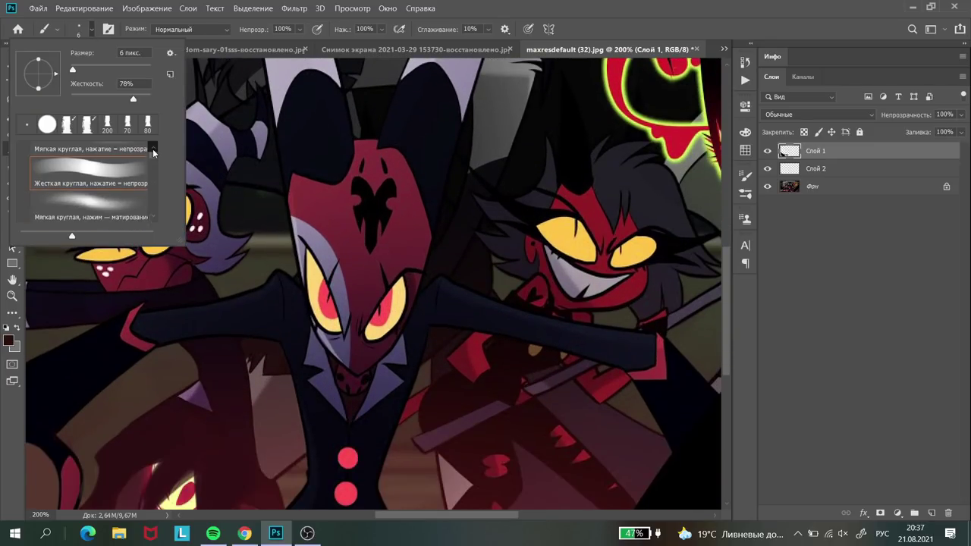
scroll(121, 373, "down", 2)
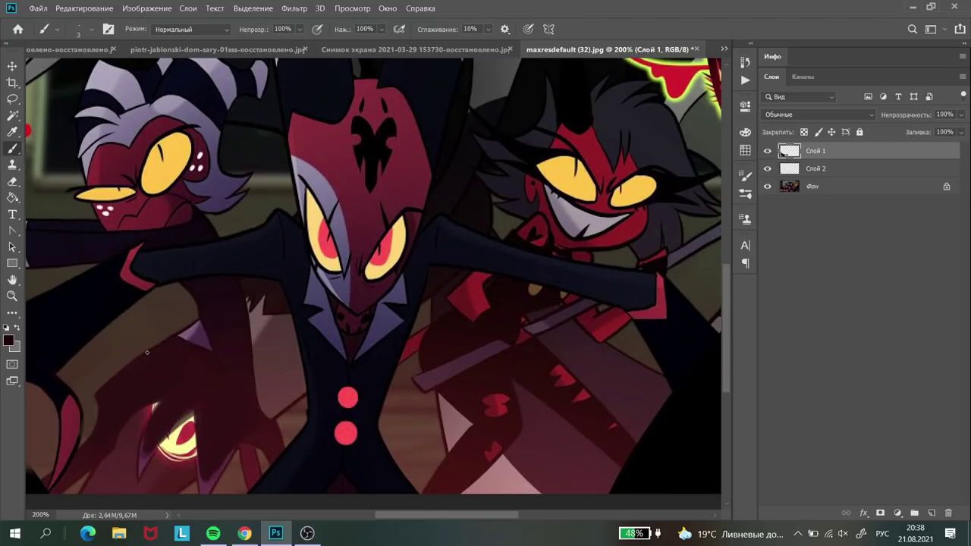
Touch up the dark outlines and shading around the glowing mark beside the central character with a 3 px brush
scroll(74, 452, "up", 3)
key("ctrl+plus")
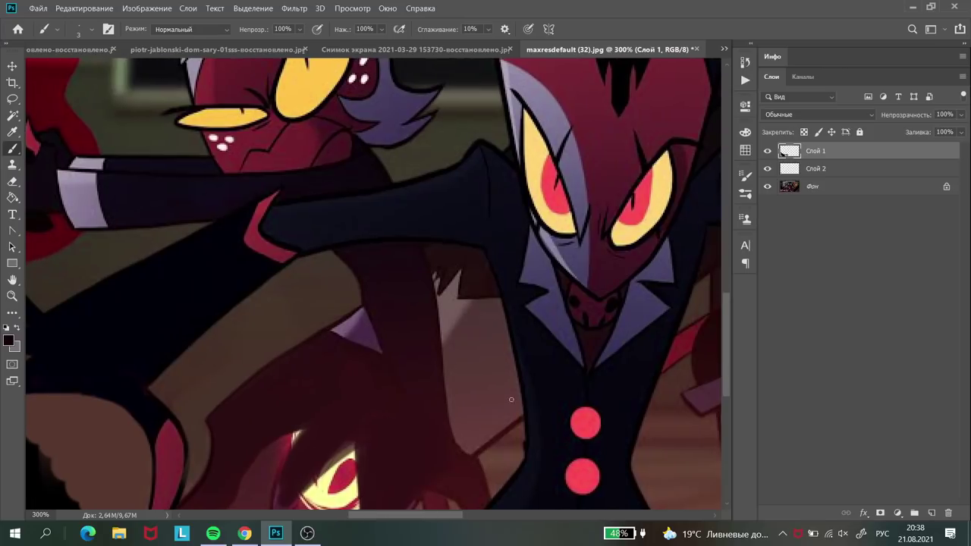
scroll(210, 319, "down", 2)
key("ctrl+minus")
key("ctrl+plus")
scroll(375, 515, "left", 2)
key("ctrl+minus")
key("ctrl+minus")
key("ctrl+minus")
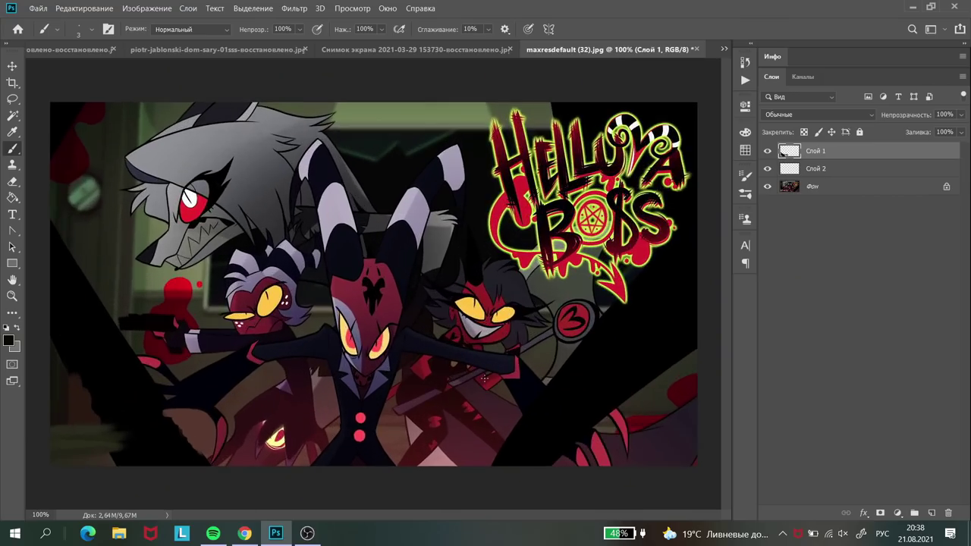
Cover the remaining yellow glowing mark with sampled dark red tones, reducing the brush from 6 to 3 px
key("ctrl+plus")
key("ctrl+plus")
scroll(490, 455, "left", 7)
scroll(75, 90, "right", 7)
left_click(75, 90, "alt")
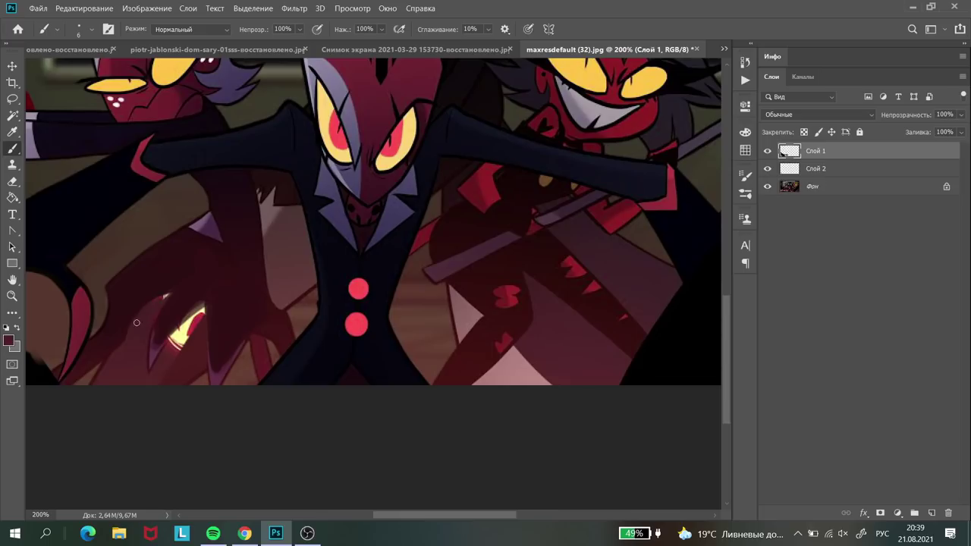
left_click_drag(190, 327, 201, 309)
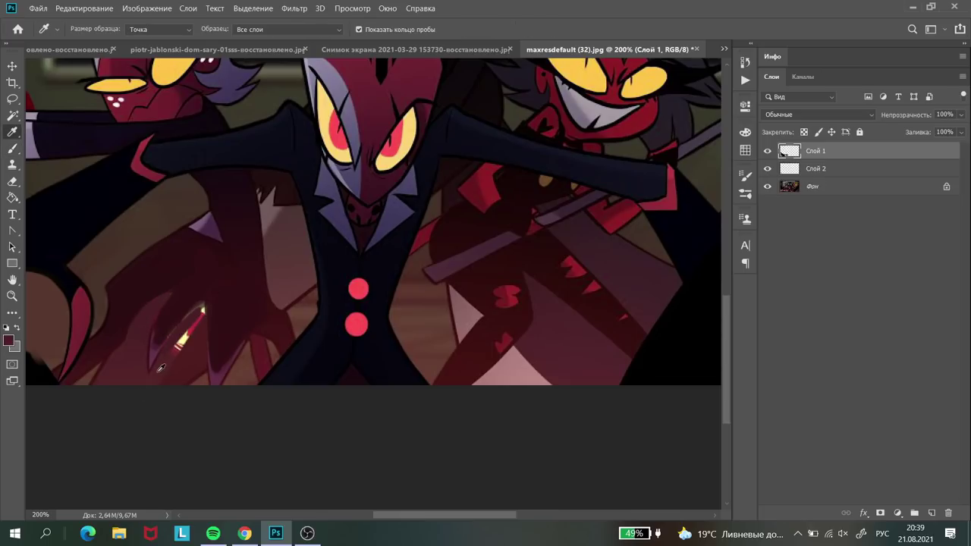
key("bracketleft")
key("bracketleft")
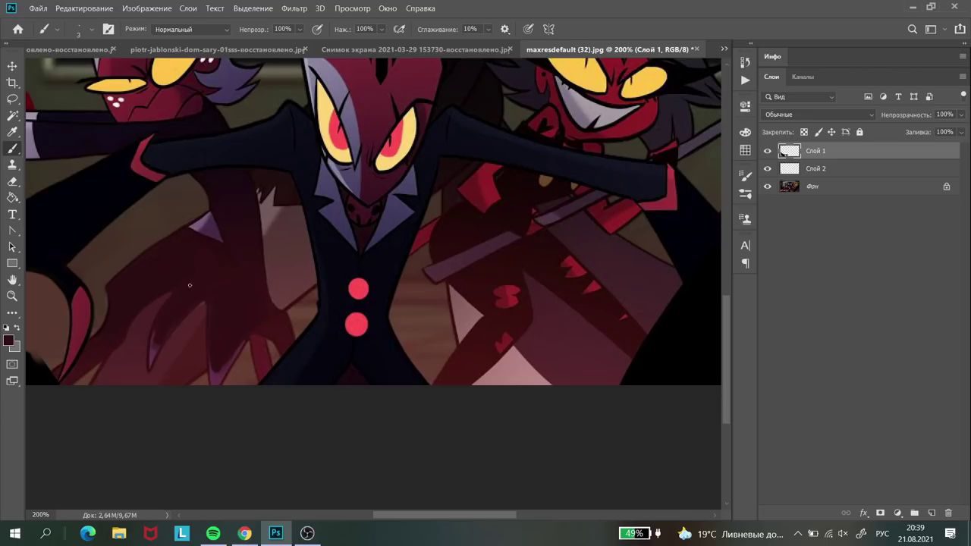
Blend the retouched dark red shading where the glowing mark was, using sampled colors and a 2 px brush
scroll(187, 285, "up", 3)
scroll(176, 236, "up", 2)
key("i")
key("b")
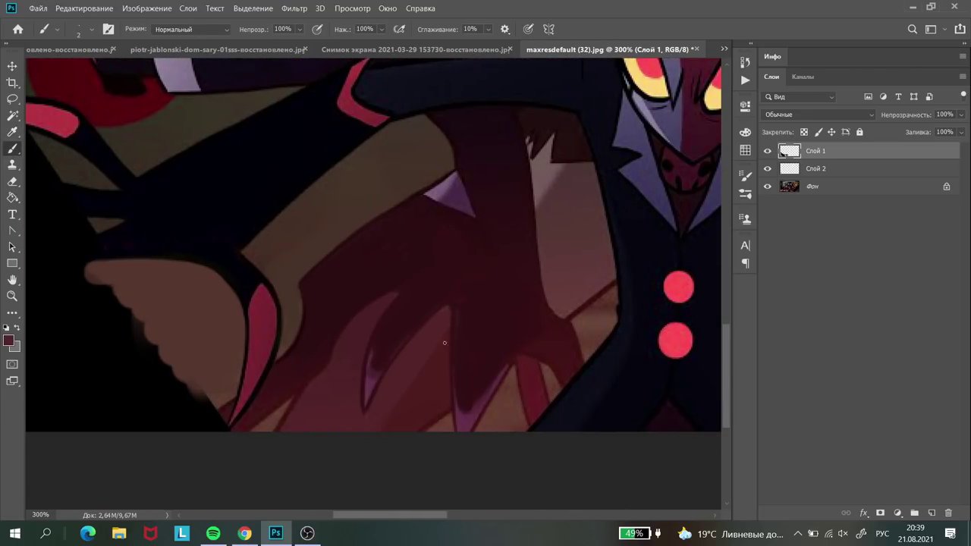
Add a layer mask to Слой 1 and paint it black to reveal the glowing #6
left_click(766, 152)
left_click(767, 151)
left_click(767, 151)
left_click(767, 151)
left_click(880, 512)
mouse_move(386, 320)
left_mouse_down()
mouse_move(492, 364)
mouse_move(447, 425)
mouse_move(417, 245)
mouse_move(335, 336)
mouse_move(311, 310)
left_mouse_up()
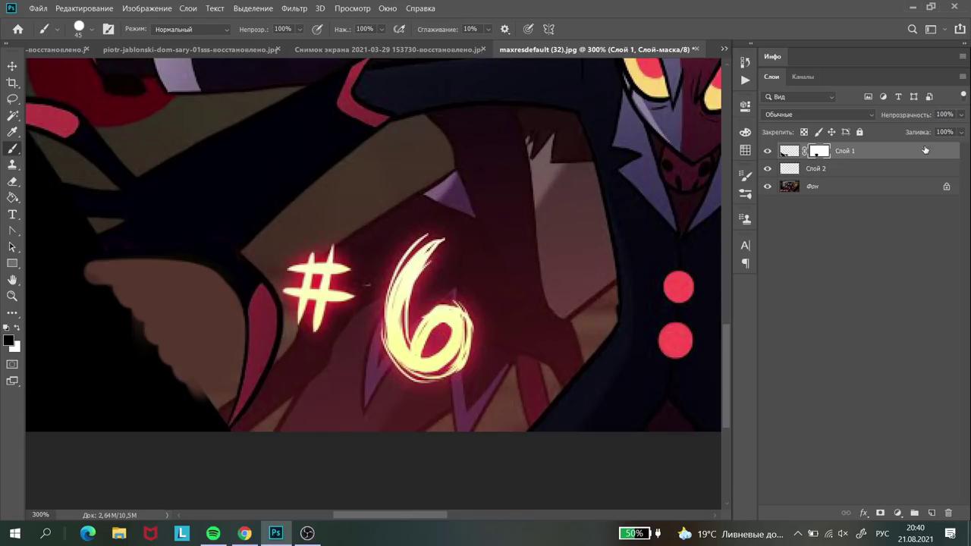
Move layer Слой 2 above Слой 1
scroll(689, 190, "down", 3)
scroll(592, 336, "up", 2)
left_click_drag(815, 168, 851, 146)
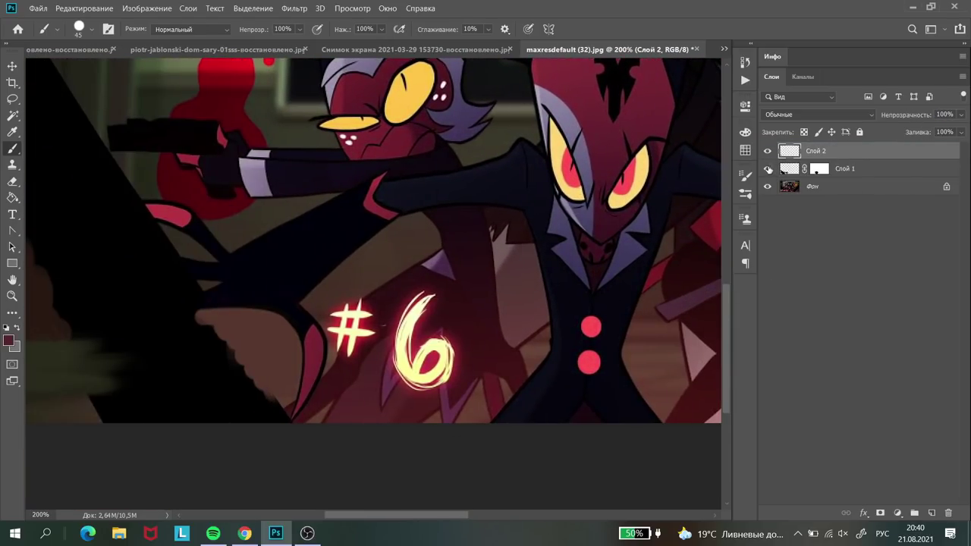
Add a new layer and paint a clean black edge along the dark diagonal beside the gunman with a 45 px brush
key("ctrl+shift+alt+n")
left_click_drag(188, 242, 282, 241)
key("d")
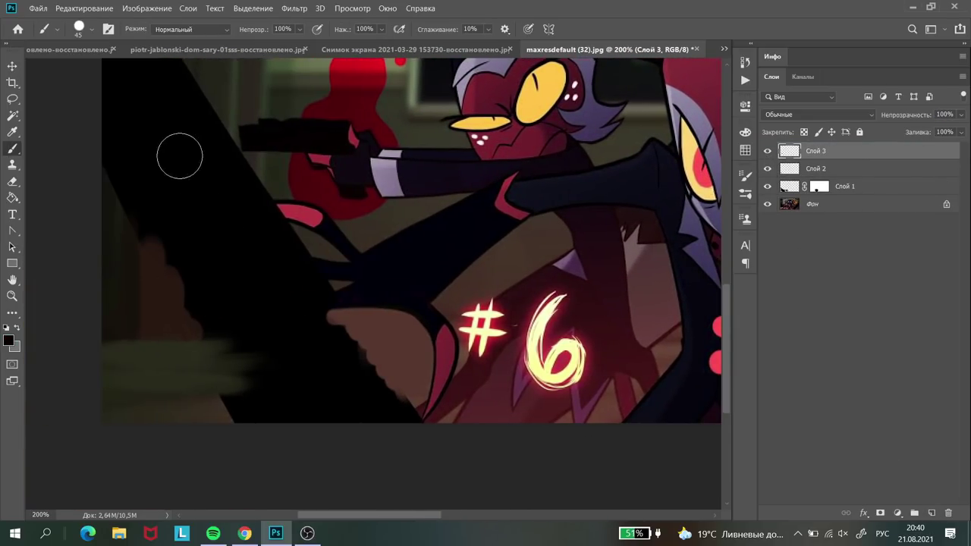
left_click(165, 234, "shift")
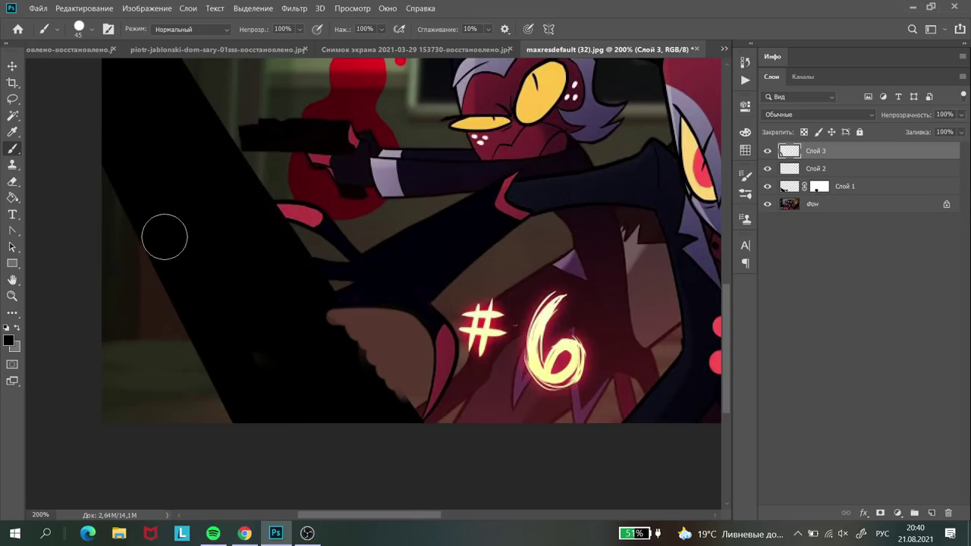
key("ctrl+minus")
key("ctrl+minus")
key("ctrl+minus")
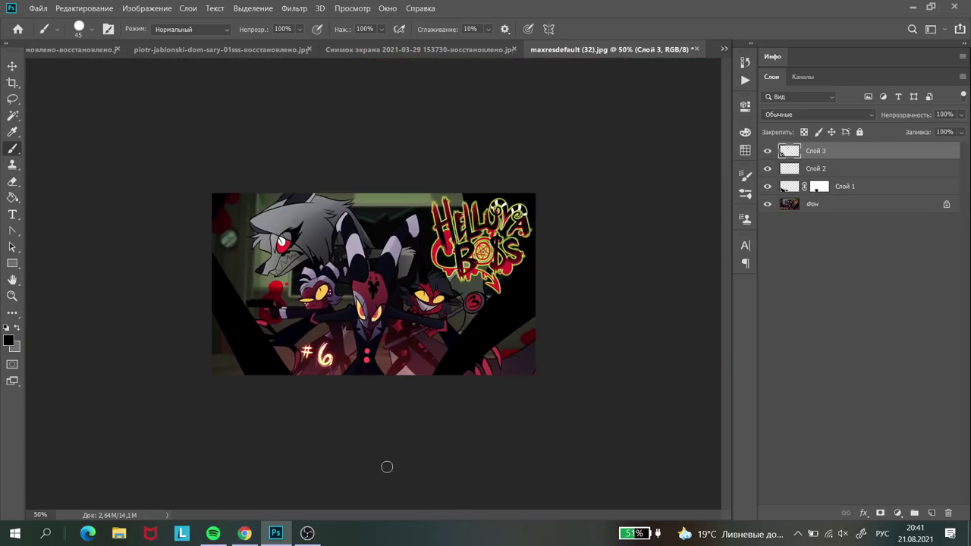
Add another new layer and paint black over the upper-right part of the Helluva Boss logo with a 45 px brush
key("ctrl+plus")
key("ctrl+plus")
key("ctrl+shift+alt+n")
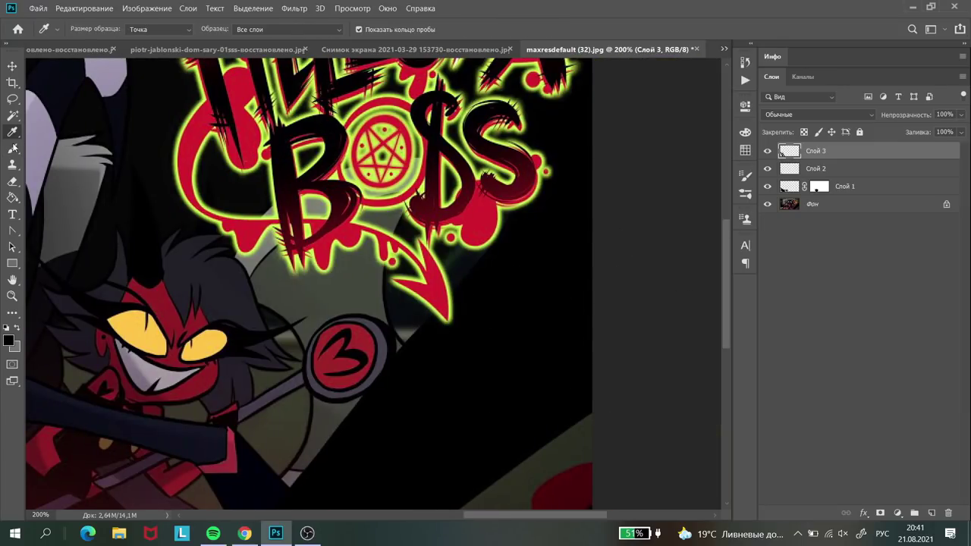
scroll(550, 190, "up", 5)
mouse_move(550, 282)
left_mouse_down()
mouse_move(420, 227)
mouse_move(353, 245)
left_mouse_up()
scroll(725, 270, "down", 2)
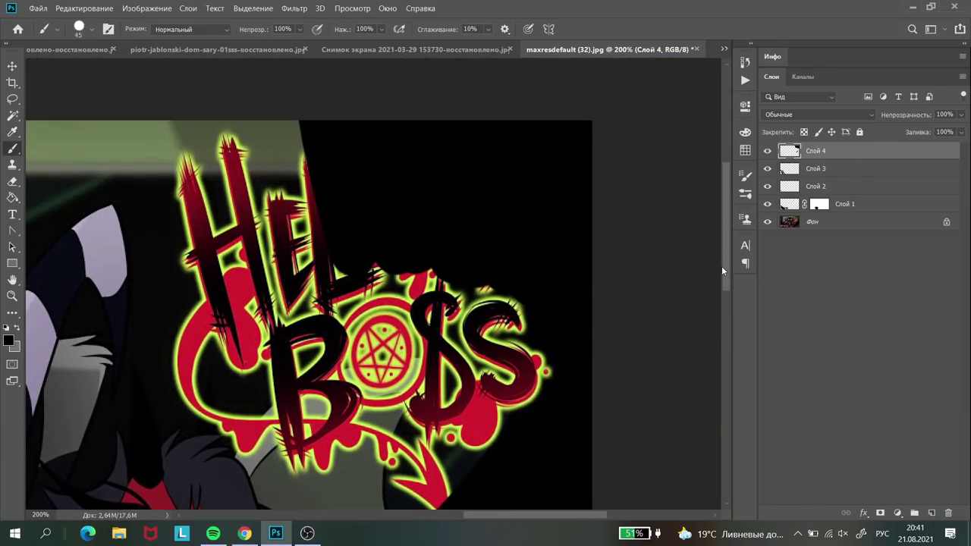
Shrink the brush and paint near-black over the first letters and left side of the Helluva Boss logo
key("bracketleft")
key("bracketleft")
key("bracketleft")
mouse_move(193, 198)
left_mouse_down()
mouse_move(188, 281)
mouse_move(251, 189)
mouse_move(283, 223)
mouse_move(195, 378)
mouse_move(172, 338)
mouse_move(256, 372)
mouse_move(268, 290)
mouse_move(211, 423)
left_mouse_up()
key("bracketleft")
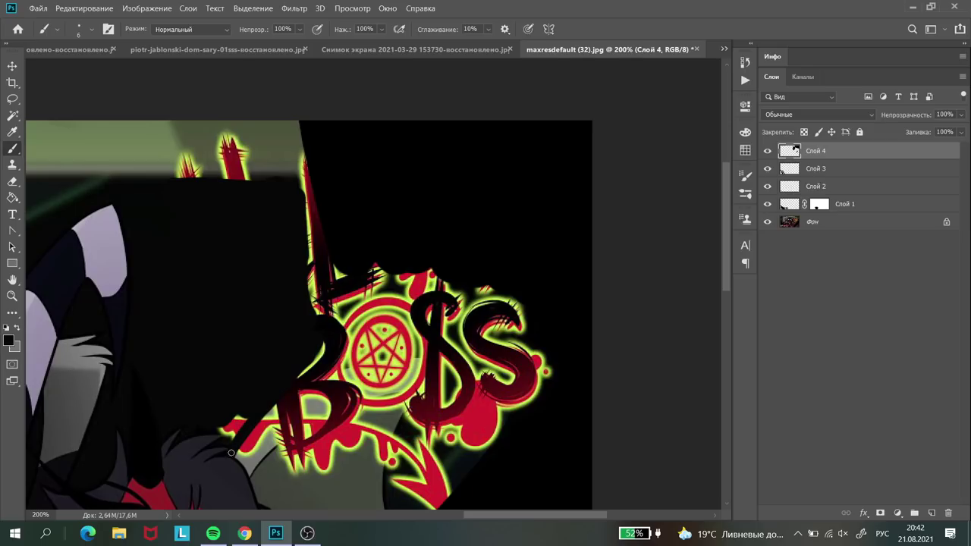
left_click_drag(246, 411, 178, 256)
Paint a dark curved shape over the logo's arrow tail and part of the dollar sign with a 9 to 10 px brush
key("bracketright")
mouse_move(342, 229)
left_mouse_down()
mouse_move(349, 294)
mouse_move(418, 235)
mouse_move(392, 282)
left_mouse_up()
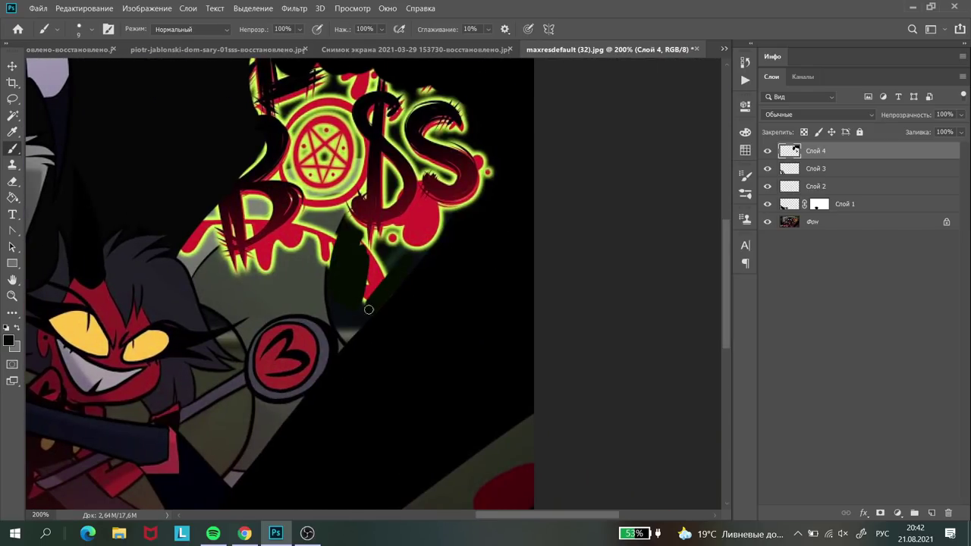
left_click_drag(360, 236, 405, 172)
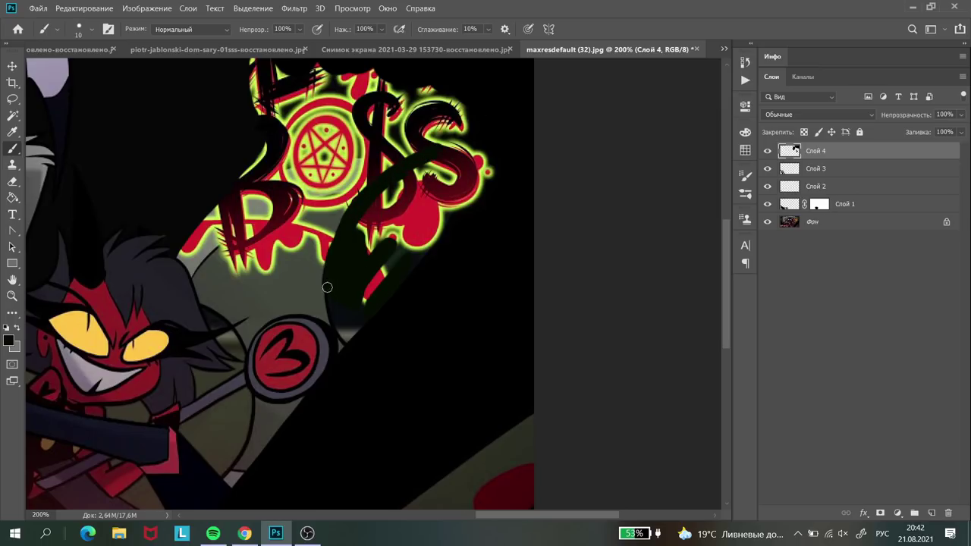
left_click_drag(360, 236, 404, 179)
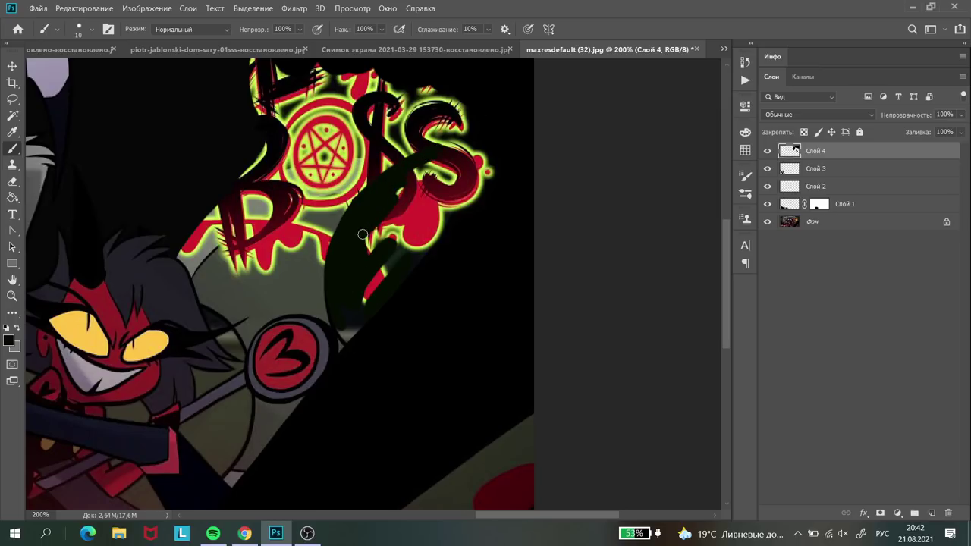
Place the Адский Босс логотип file into the image as an embedded object
key("ctrl+minus")
key("ctrl+minus")
left_click(38, 9)
left_click(114, 235)
double_click(147, 182)
double_click(217, 182)
double_click(218, 182)
double_click(217, 107)
Scale and position the placed Адский Босс logo over the old Helluva Boss logo and commit the transformation
left_click_drag(502, 219, 584, 164)
right_click(496, 232)
key("Escape")
mouse_move(516, 216)
left_mouse_down()
mouse_move(565, 215)
mouse_move(379, 273)
mouse_move(580, 213)
left_mouse_up()
left_click(508, 29)
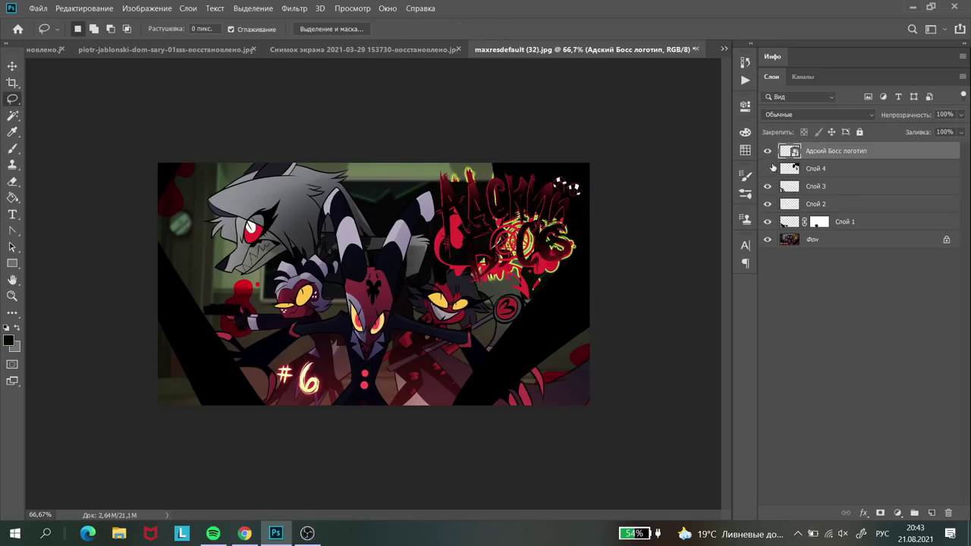
Add a yellow-green outer glow to the Адский Босс logo layer, adjusting its color, opacity, blend mode and size
scroll(526, 497, "up", 5)
double_click(873, 151)
left_click(465, 435)
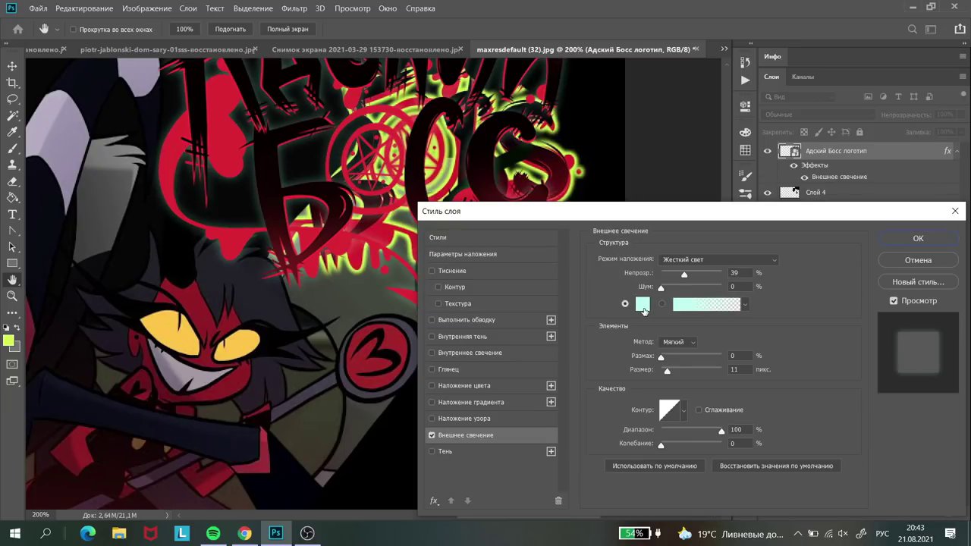
left_click(642, 304)
left_click(752, 292)
left_click(690, 258)
left_click(690, 213)
mouse_move(668, 370)
left_mouse_down()
mouse_move(683, 370)
mouse_move(664, 372)
mouse_move(686, 356)
mouse_move(665, 374)
left_mouse_up()
key("Return")
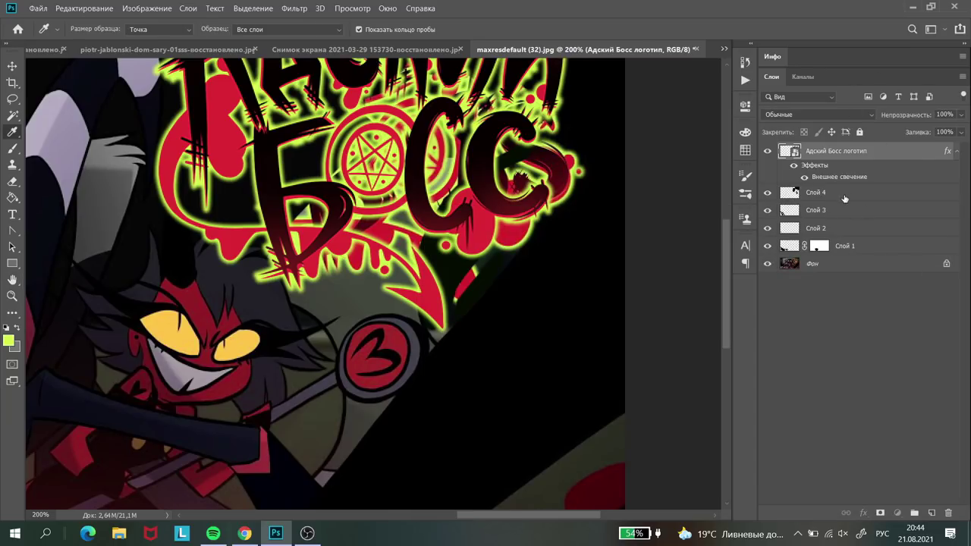
Add a new layer beneath the Адский Босс logo and paint black behind it with a 150 px brush
key("ctrl+shift+alt+n")
key("b")
key("d")
key("ctrl+1")
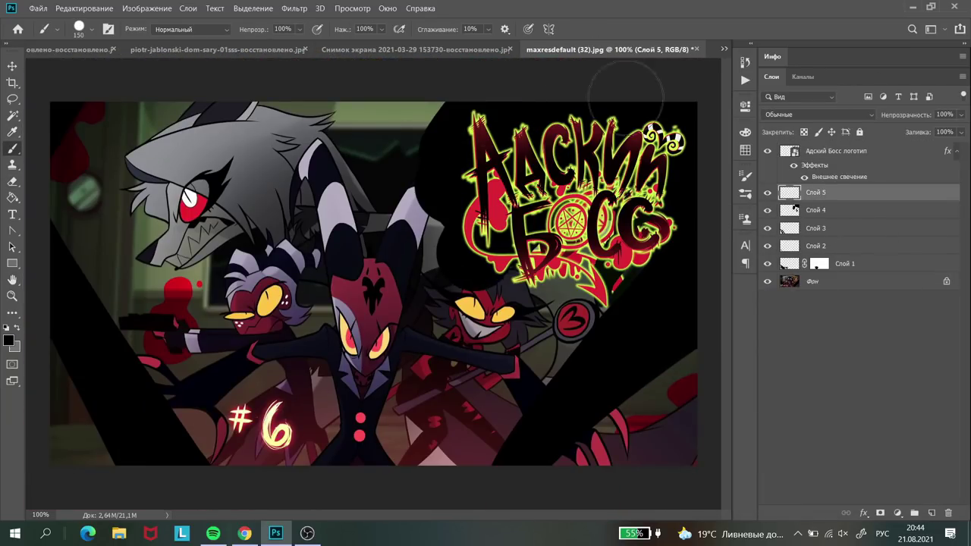
left_click_drag(531, 319, 663, 247)
Rasterize the Адский Босс логотип layer and tidy its lettering edges with a small eraser of 5 px and 2 px
left_click(834, 150)
key("e")
left_click(83, 29)
left_click(445, 517)
scroll(660, 205, "up", 2)
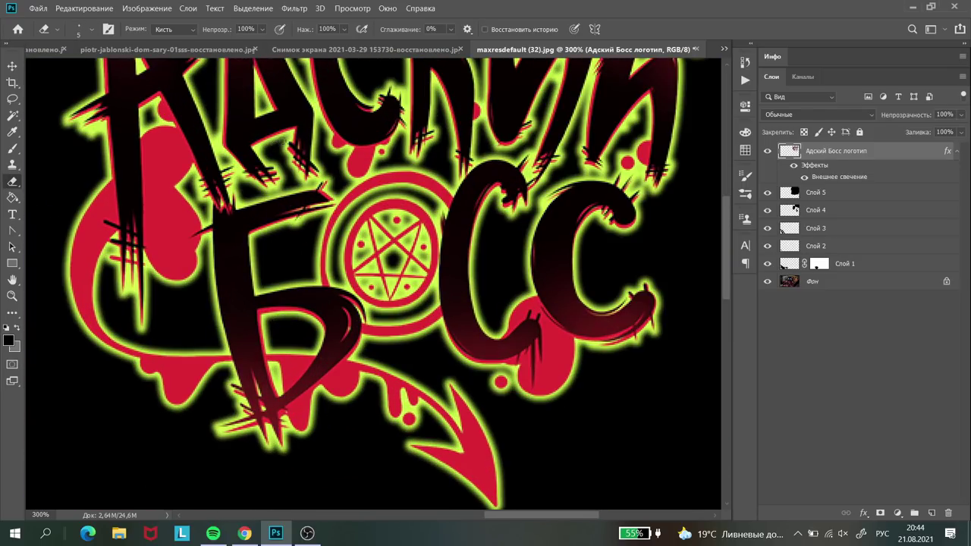
scroll(683, 198, "up", 2)
scroll(726, 260, "up", 3)
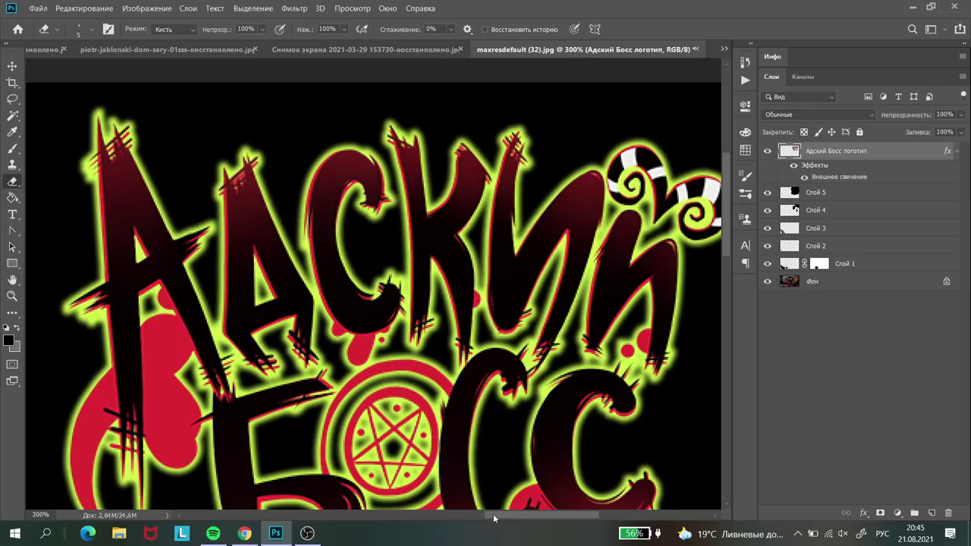
left_click_drag(489, 516, 527, 516)
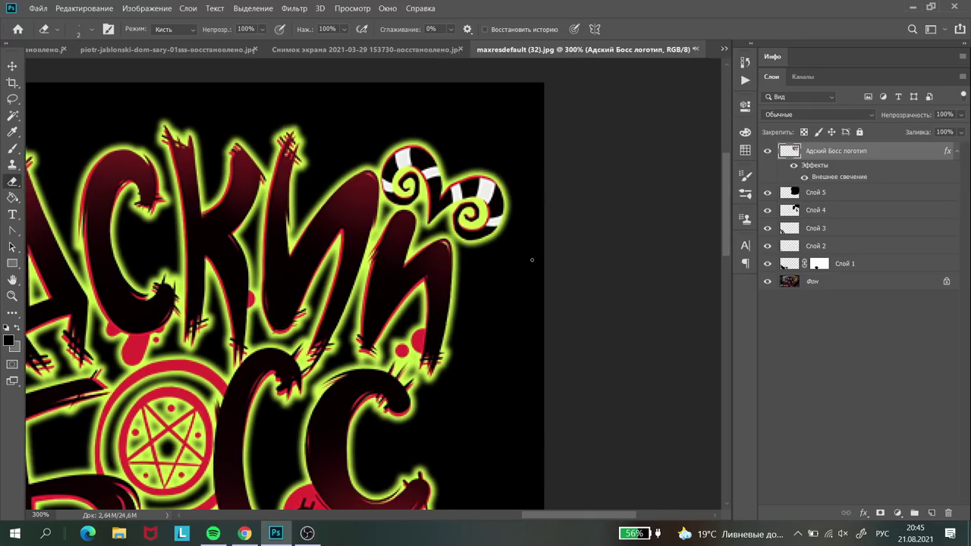
scroll(467, 331, "down", 4)
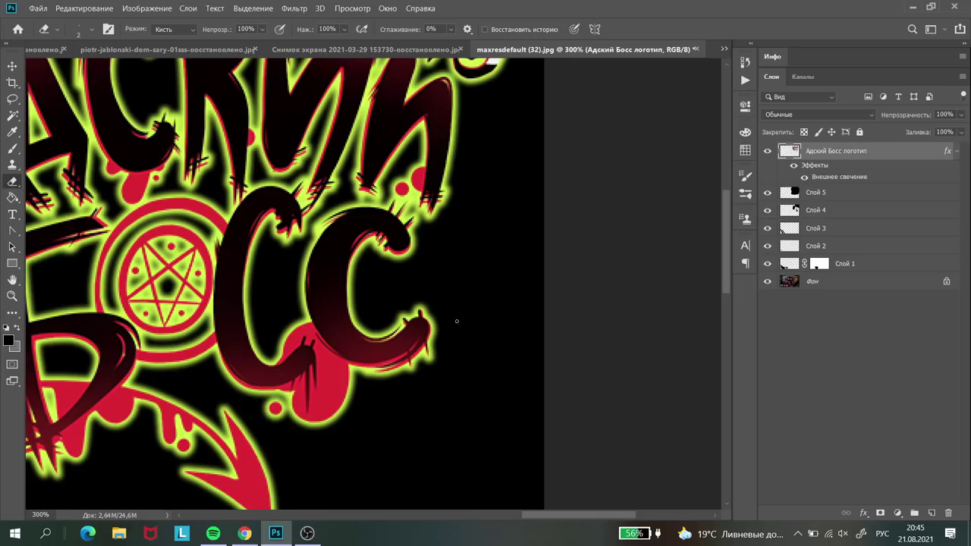
scroll(532, 512, "left", 5)
scroll(731, 256, "up", 4)
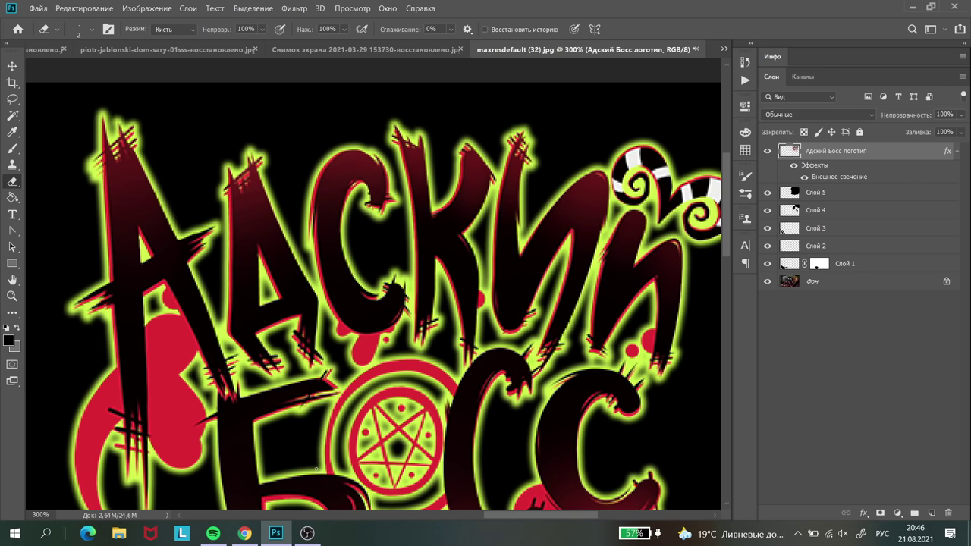
Hide Слой 5 and the Адский Босс логотип layer, and make Слой 4 active
key("ctrl+0")
left_click(767, 192)
left_click(815, 210)
key("ctrl+plus")
key("ctrl+plus")
key("ctrl+plus")
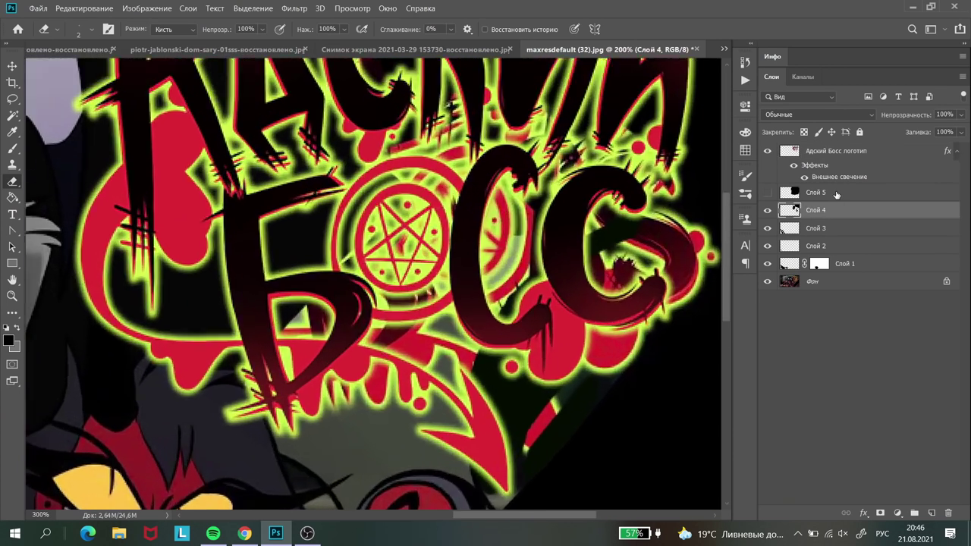
left_click(767, 151)
Paint a curved grey-green area over the lower part of the old logo above the mallet, using a 7 px brush
key("b")
mouse_move(402, 375)
left_mouse_down()
mouse_move(338, 383)
mouse_move(494, 300)
mouse_move(433, 310)
left_mouse_up()
key("bracketleft")
key("bracketleft")
key("bracketleft")
key("bracketleft")
key("bracketleft")
key("bracketleft")
key("bracketleft")
key("bracketleft")
key("bracketleft")
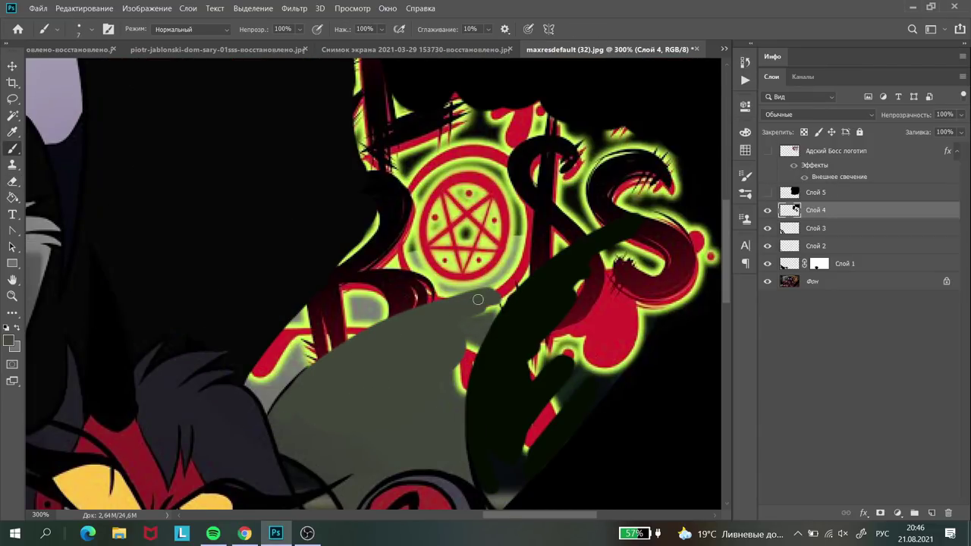
key("e")
left_click(91, 29)
double_click(84, 182)
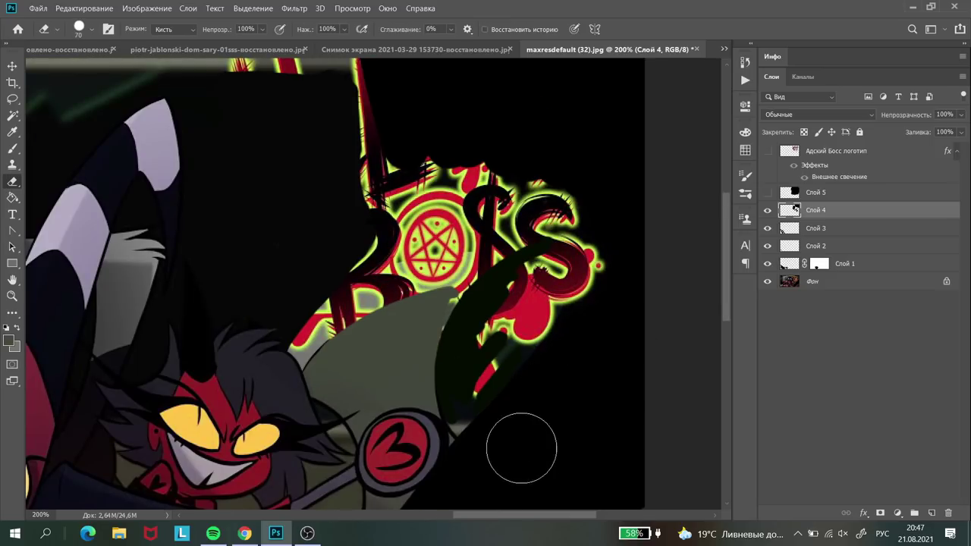
Paint near-black over the upper letters of the old logo on Слой 4, enlarging the brush to 40 px
left_click(12, 148)
left_click(326, 271, "alt")
mouse_move(334, 267)
left_mouse_down()
mouse_move(645, 250)
mouse_move(683, 277)
left_mouse_up()
key("bracketright")
key("bracketright")
key("bracketright")
key("bracketright")
key("bracketright")
key("bracketright")
scroll(431, 152, "up", 3)
key("bracketright")
key("bracketright")
mouse_move(434, 206)
left_mouse_down()
mouse_move(470, 289)
mouse_move(573, 312)
mouse_move(460, 147)
mouse_move(318, 114)
left_mouse_up()
Cover the rest of the old logo's upper letters on Слой 4 with near-black, using a hard round brush up to 100 px
key("ctrl+1")
left_click(91, 29)
double_click(87, 185)
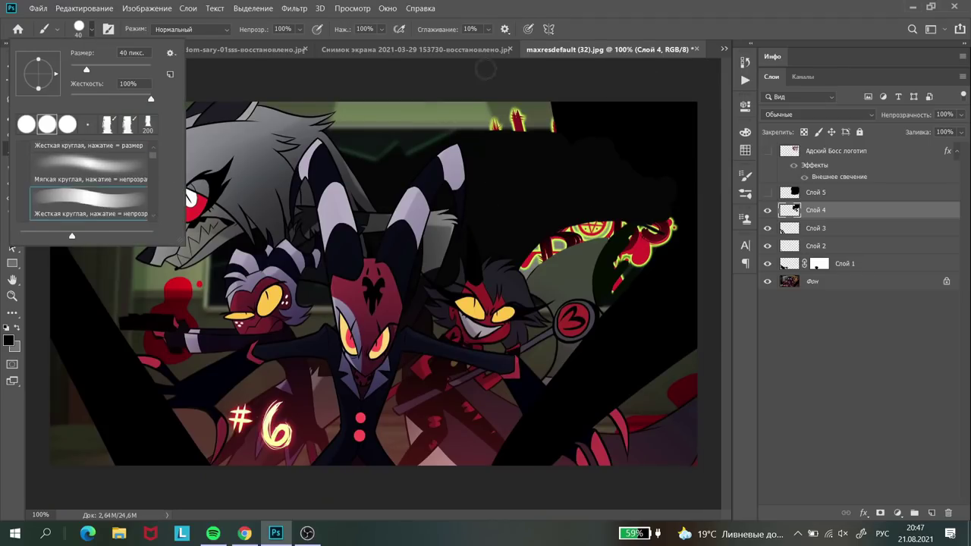
key("ctrl+plus")
key("h")
left_click_drag(715, 242, 478, 516)
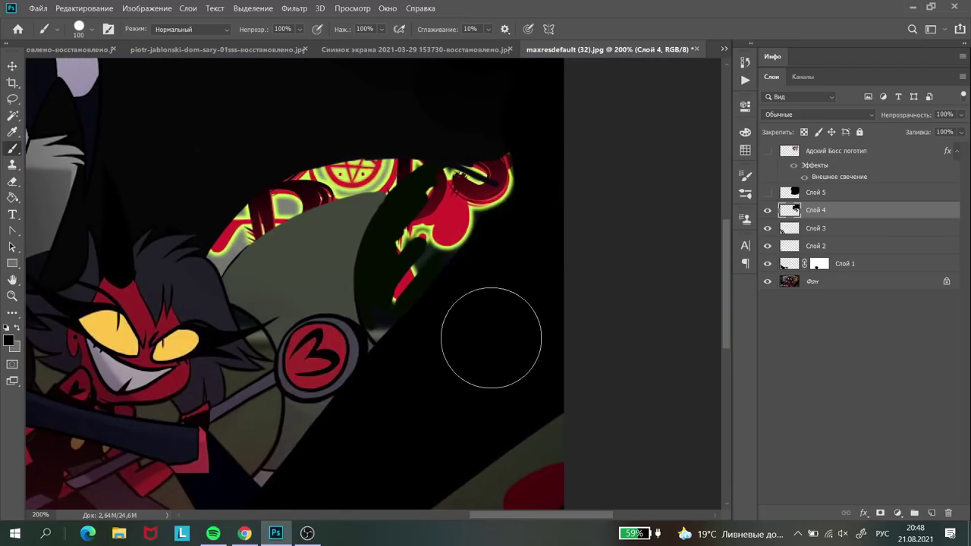
left_click(767, 192)
left_click(766, 194)
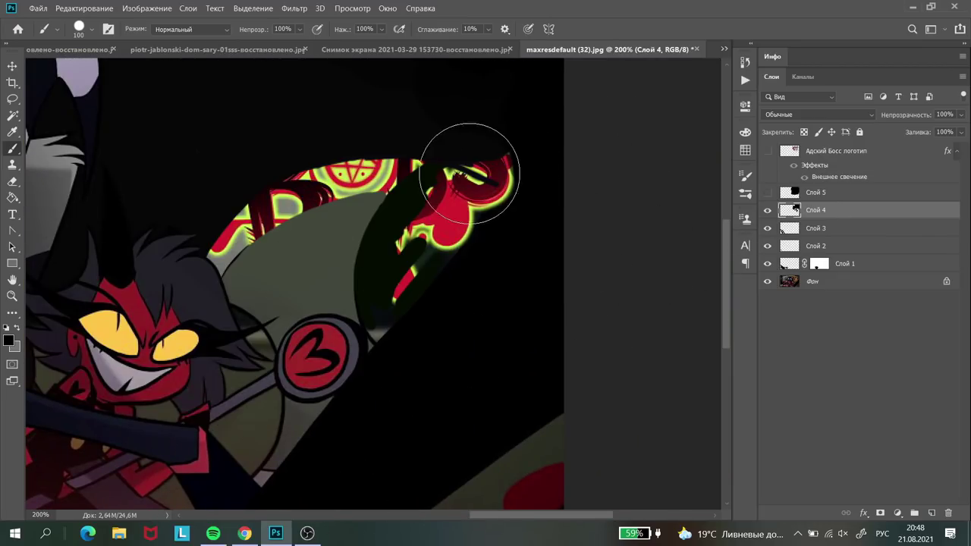
Paint the axe blade's curved grey edge band over the old lettering with a brush of about 10 px
key("bracketleft")
key("bracketleft")
key("bracketleft")
left_click_drag(313, 185, 232, 237)
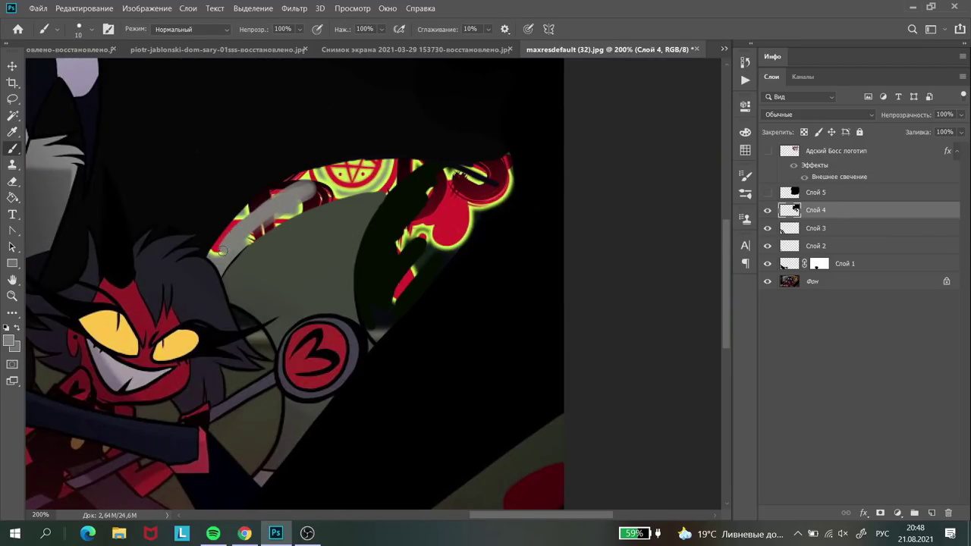
mouse_move(304, 198)
left_mouse_down()
mouse_move(364, 172)
mouse_move(250, 199)
mouse_move(220, 239)
mouse_move(355, 170)
mouse_move(386, 182)
left_mouse_up()
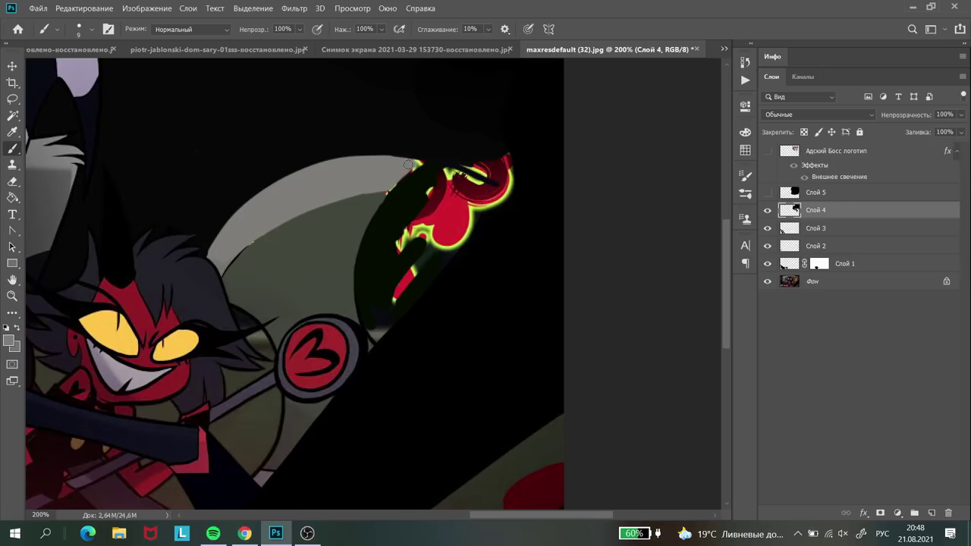
Paint the dark green part of the axe blade and a narrow diagonal streak over the old logo, using sampled colours
left_click(459, 126, "alt")
left_click(413, 185, "alt")
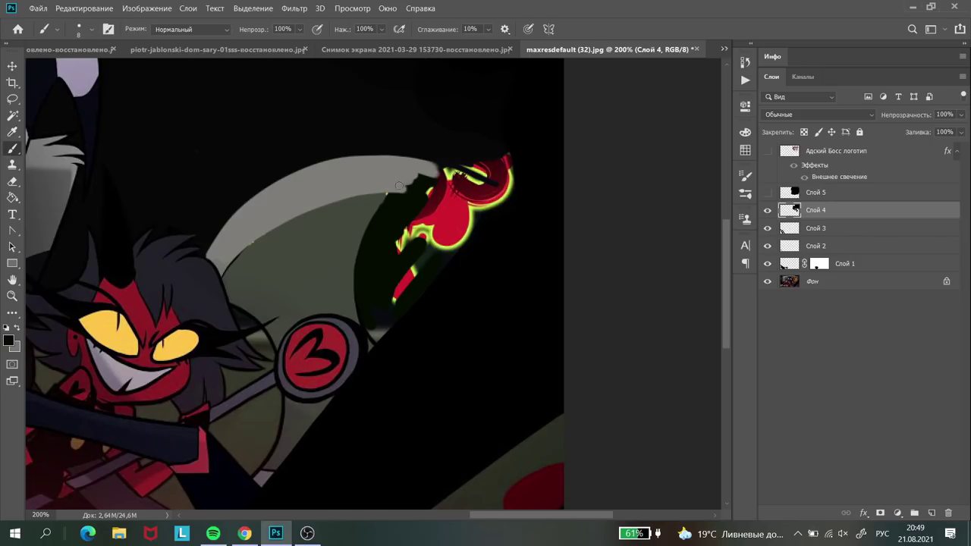
left_click_drag(436, 158, 381, 213)
left_click(447, 169, "alt")
left_click_drag(489, 184, 395, 294)
left_click(767, 150)
left_click(766, 151)
left_click(422, 280, "alt")
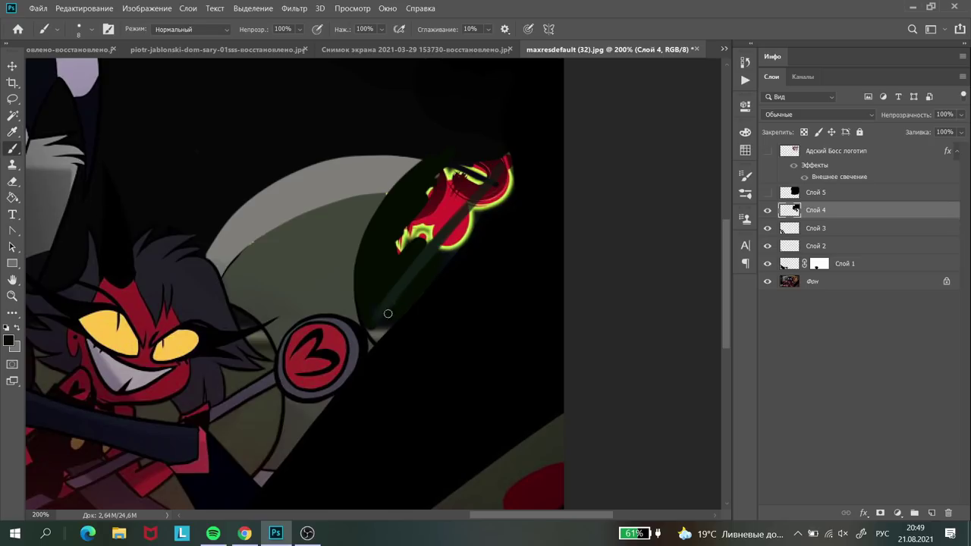
left_click_drag(474, 216, 408, 294)
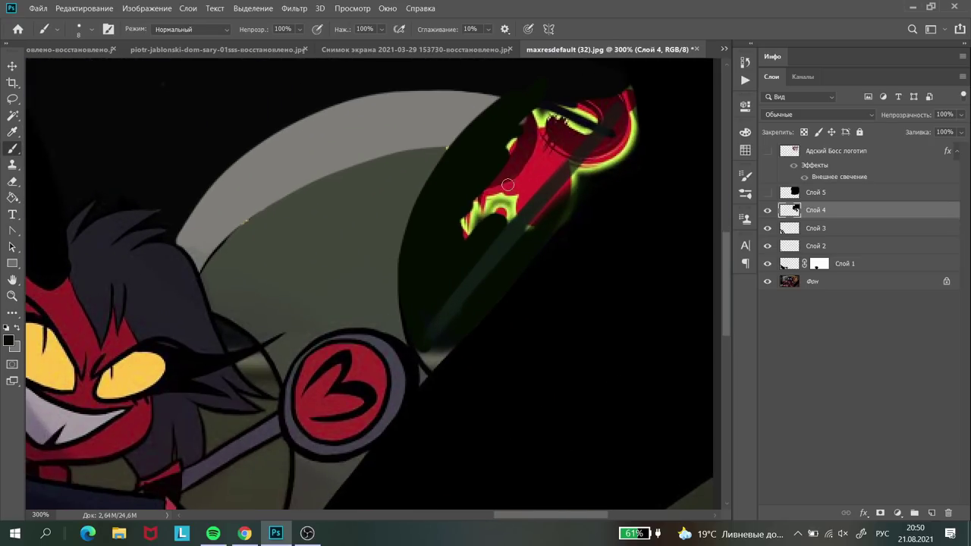
Paint dark green over the remaining red and yellow parts of the old logo beside the blade, enlarging the brush to 15 px
left_click_drag(577, 125, 462, 229)
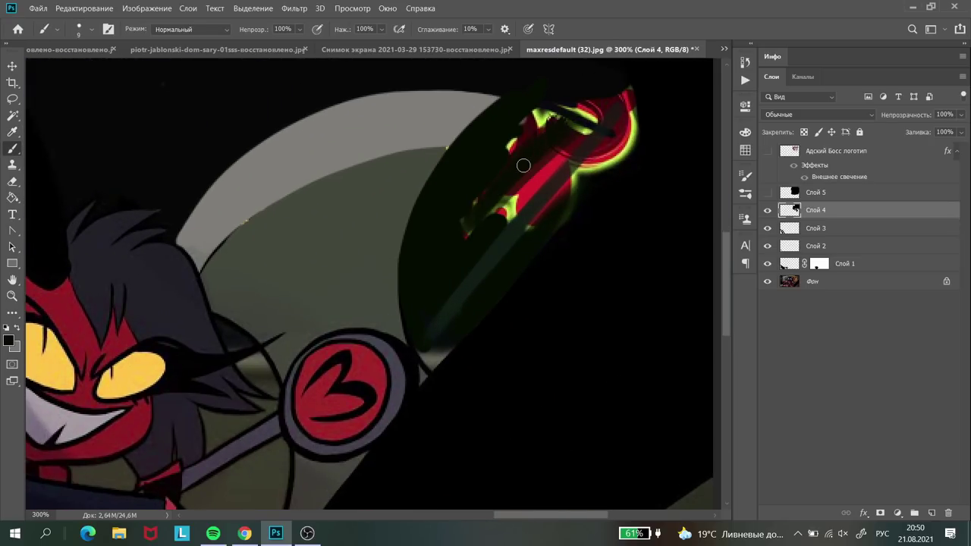
mouse_move(511, 170)
left_mouse_down()
mouse_move(453, 265)
mouse_move(561, 152)
mouse_move(524, 157)
mouse_move(574, 131)
left_mouse_up()
key("bracketright")
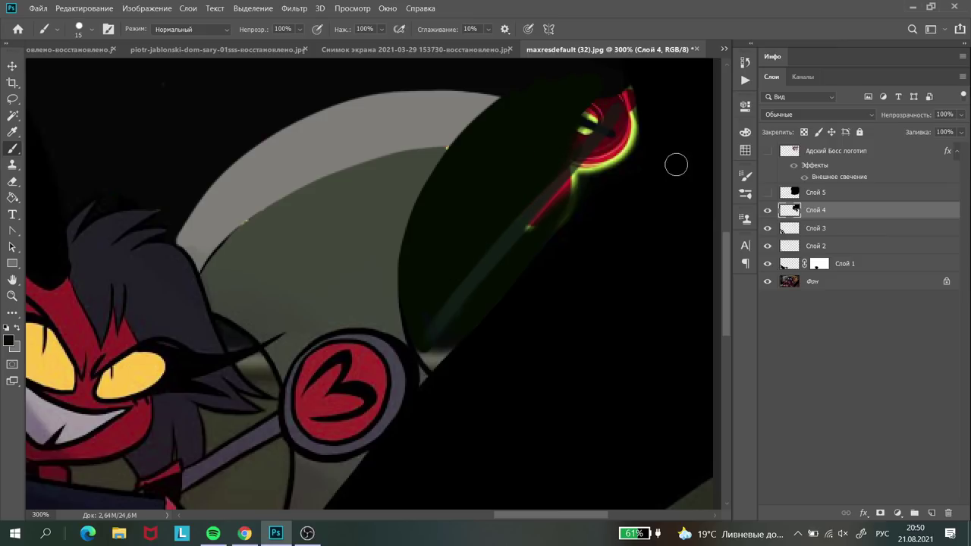
left_click_drag(474, 301, 425, 228)
key("i")
key("b")
mouse_move(602, 220)
left_mouse_down()
mouse_move(564, 309)
mouse_move(566, 329)
mouse_move(595, 195)
mouse_move(586, 262)
mouse_move(594, 248)
mouse_move(557, 263)
left_mouse_up()
key("ctrl+minus")
key("ctrl+minus")
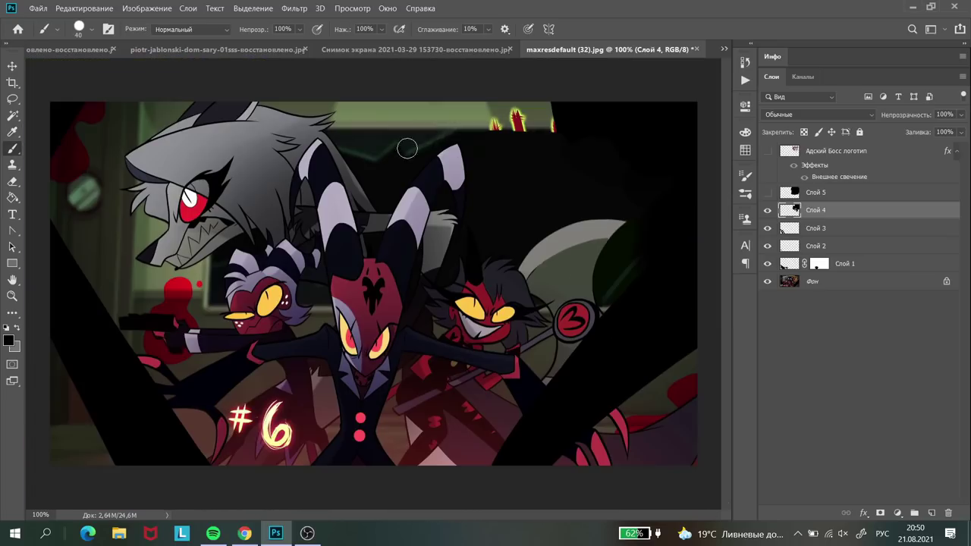
Add a new layer above Слой 4 and draw a thin black line along the grey band's inner edge with a 2 px brush
key("bracketright")
key("ctrl+plus")
key("ctrl+plus")
key("ctrl+plus")
key("ctrl+plus")
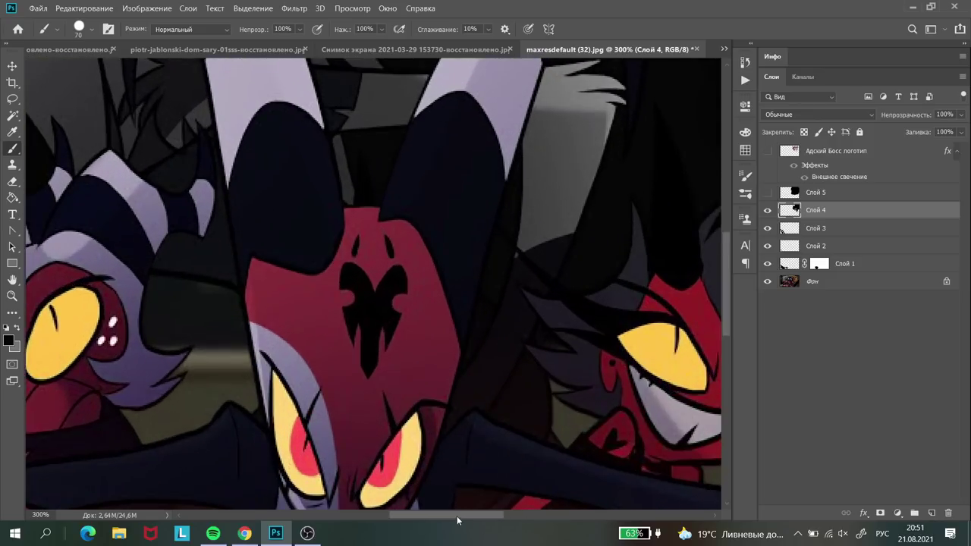
left_click(83, 29)
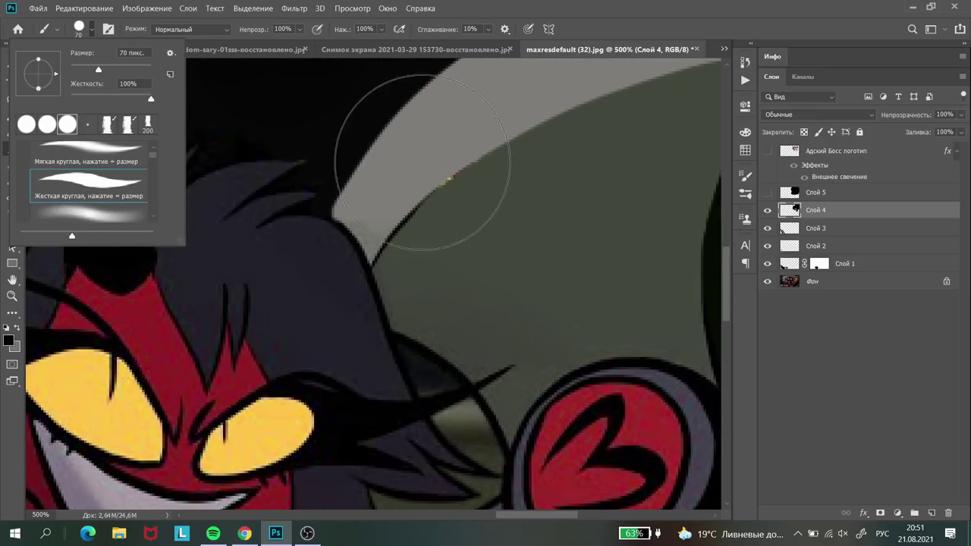
key("Escape")
key("bracketleft")
key("bracketleft")
key("bracketleft")
key("bracketleft")
key("bracketleft")
key("ctrl+shift+alt+n")
key("ctrl+minus")
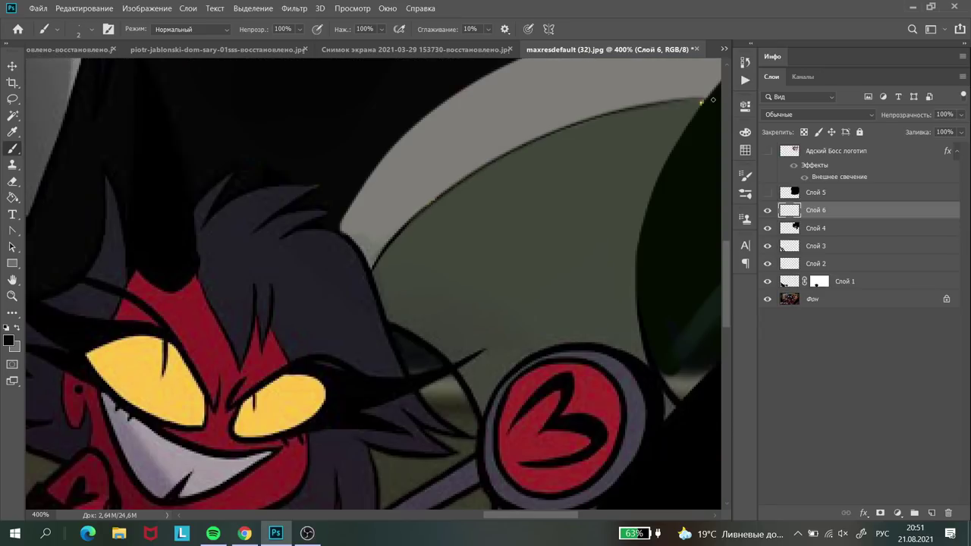
key("bracketright")
mouse_move(706, 96)
left_mouse_down()
mouse_move(537, 159)
mouse_move(370, 259)
left_mouse_up()
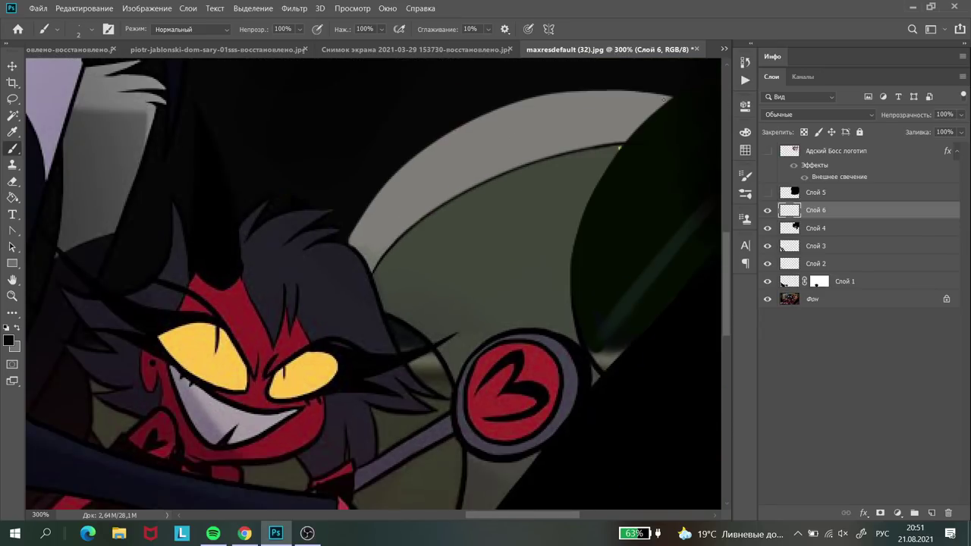
Make Слой 4 active and check the retouched area with the Адский Босс логотип layer briefly shown
key("ctrl+minus")
key("ctrl+minus")
key("alt+bracketleft")
key("bracketleft")
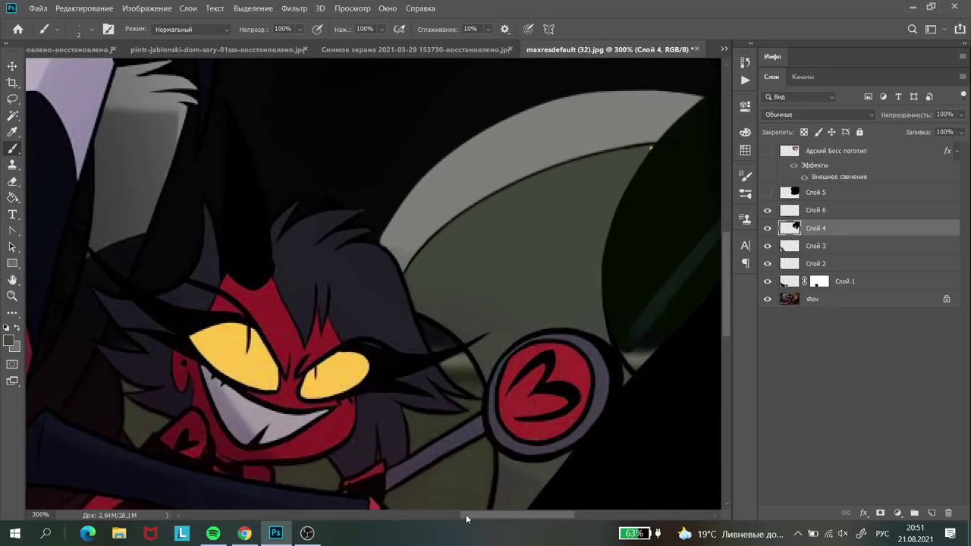
key("ctrl+plus")
key("ctrl+plus")
key("ctrl+1")
left_click(766, 151)
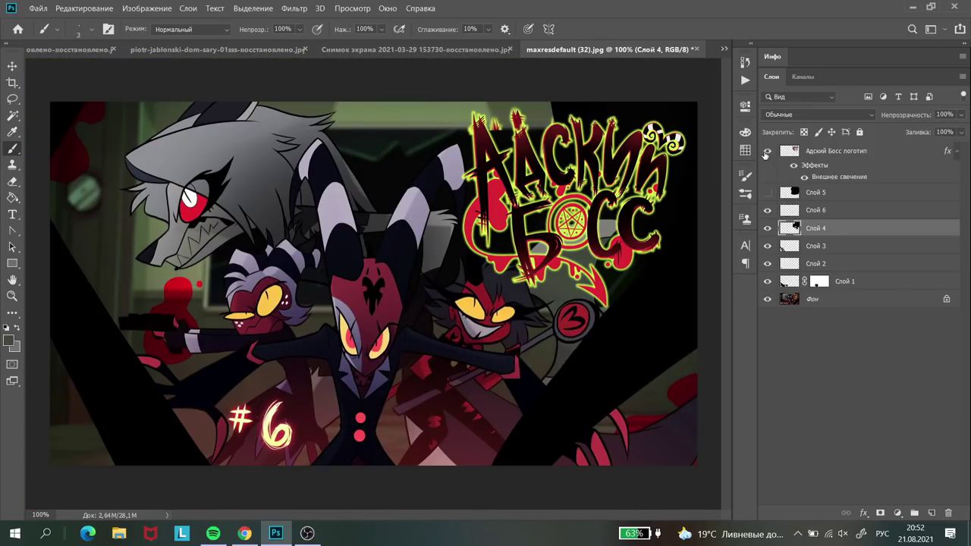
left_click(767, 151)
Paint sampled greens over the old logo's letter tips in the window at the picture's upper edge
key("ctrl+plus")
key("ctrl+plus")
left_click(91, 29)
key("bracketright")
key("bracketright")
key("bracketright")
key("bracketright")
key("bracketright")
mouse_move(303, 189)
left_mouse_down()
mouse_move(340, 162)
mouse_move(354, 178)
mouse_move(390, 141)
mouse_move(451, 197)
mouse_move(232, 169)
mouse_move(217, 150)
mouse_move(176, 152)
left_mouse_up()
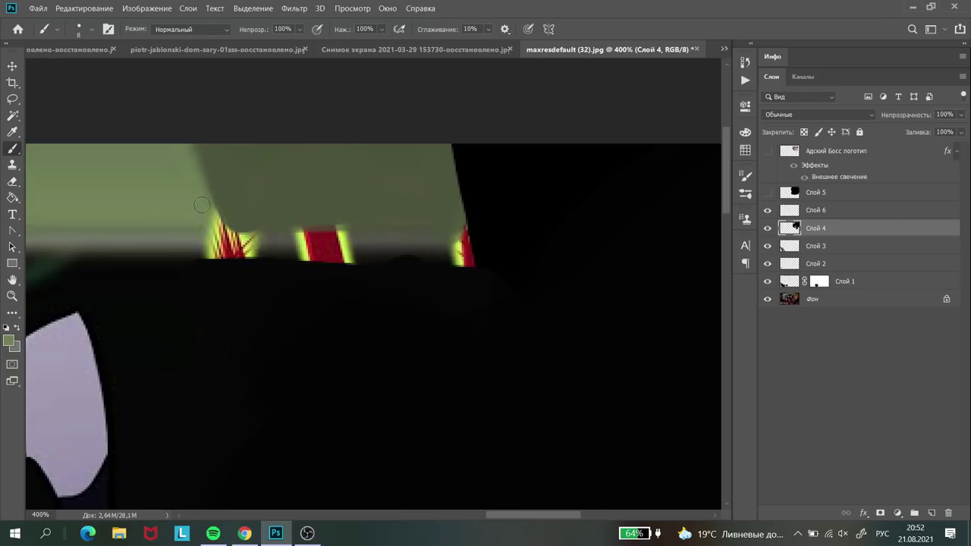
Paint a straight grey-green strip along the window's lower edge over the remaining letter fragments, with a brush of about 10 px
left_click(91, 29)
double_click(113, 163)
left_click(91, 29)
double_click(118, 175)
key("bracketleft")
key("bracketleft")
left_click_drag(167, 239, 713, 258)
key("ctrl+minus")
key("ctrl+0")
mouse_move(767, 210)
left_mouse_down()
mouse_move(767, 263)
mouse_move(766, 210)
left_mouse_up()
scroll(305, 332, "up", 4)
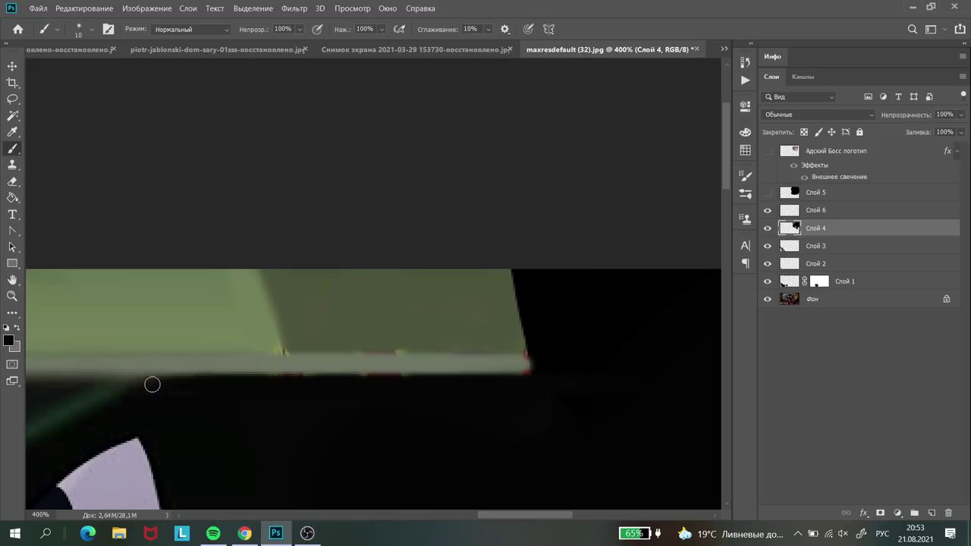
key("bracketright")
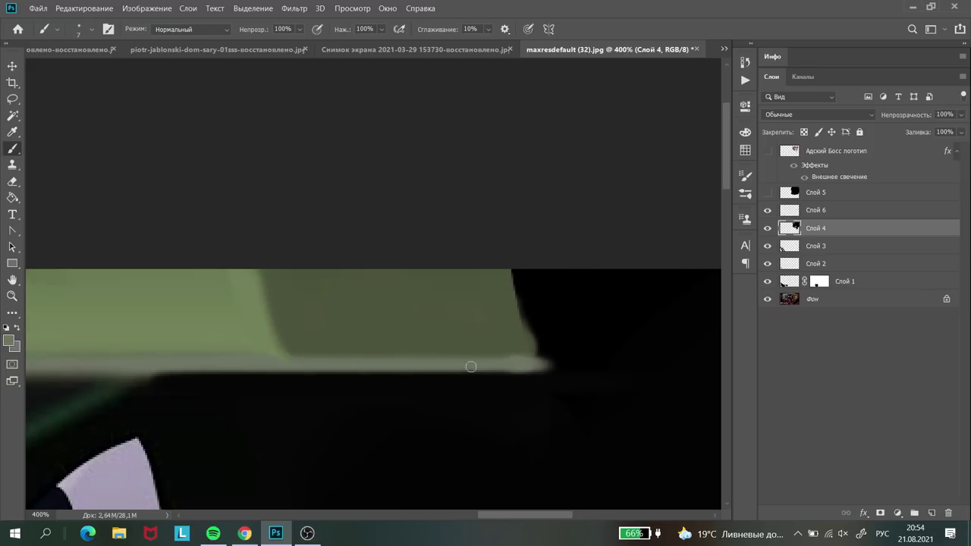
Straighten the window's right-hand and lower edges by painting sampled near-black around them with a 15 px hard brush
left_click(542, 376, "alt")
left_click(91, 29)
left_click(82, 124)
left_click_drag(529, 371, 529, 275)
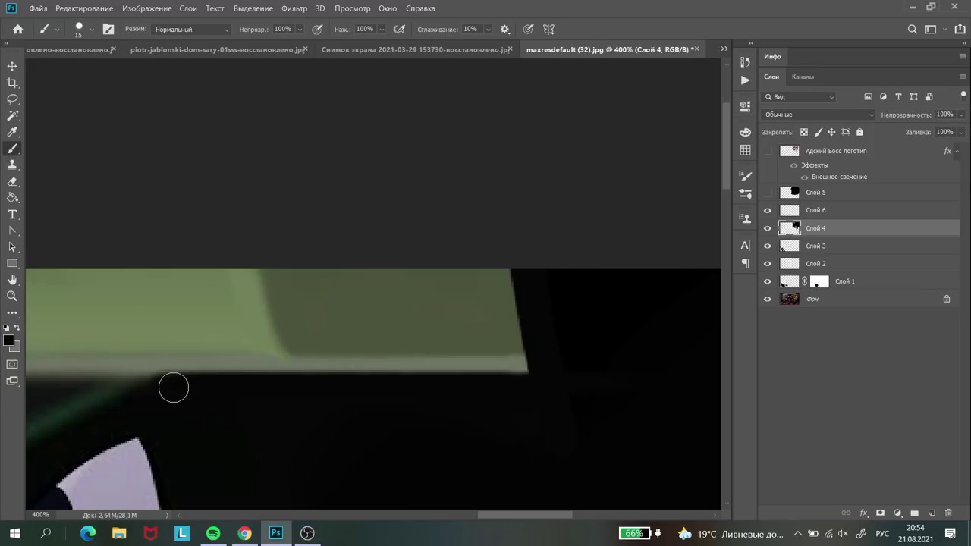
key("ctrl+minus")
key("ctrl+minus")
key("ctrl+minus")
key("ctrl+minus")
Show the Адский Босс логотип layer and check the effect of Слой 6 by toggling its visibility
left_click(767, 151)
left_click(767, 151)
left_click(767, 210)
left_click(766, 210)
left_click(767, 210)
left_click(766, 151)
key("ctrl+plus")
key("ctrl+minus")
left_click(766, 210)
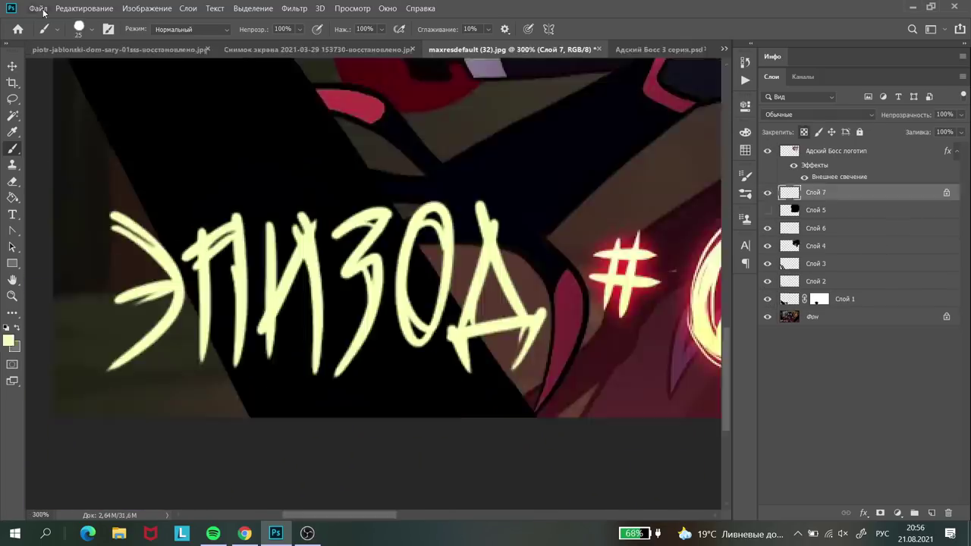
Open Адский Босс 5 серия.psd and copy its glowing ЭПИЗОД lettering into maxresdefault (32).jpg
key("ctrl+o")
double_click(457, 140)
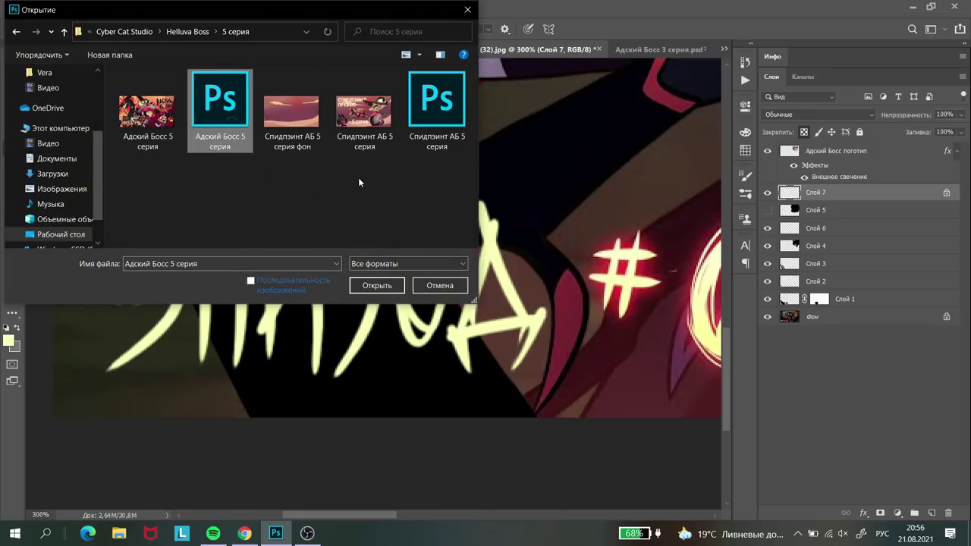
double_click(234, 126)
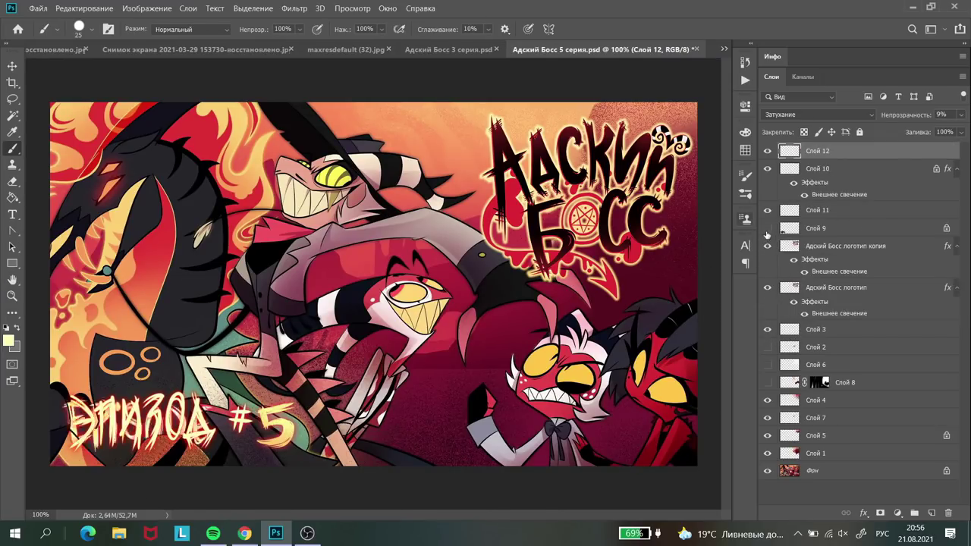
left_click(346, 50)
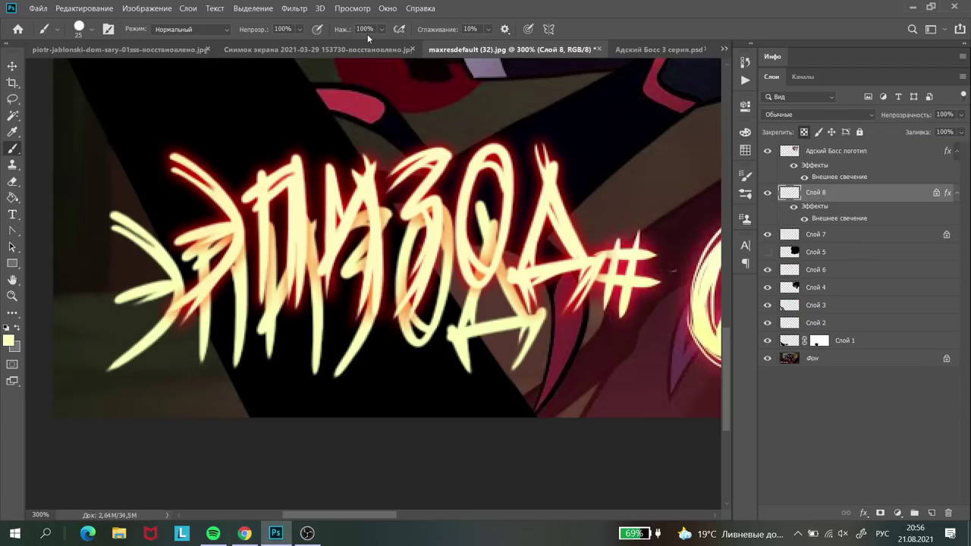
Move the glowing ЭПИЗОД lettering onto the hand-drawn word and hide Слой 7
left_click(13, 67)
left_click_drag(432, 318, 416, 324)
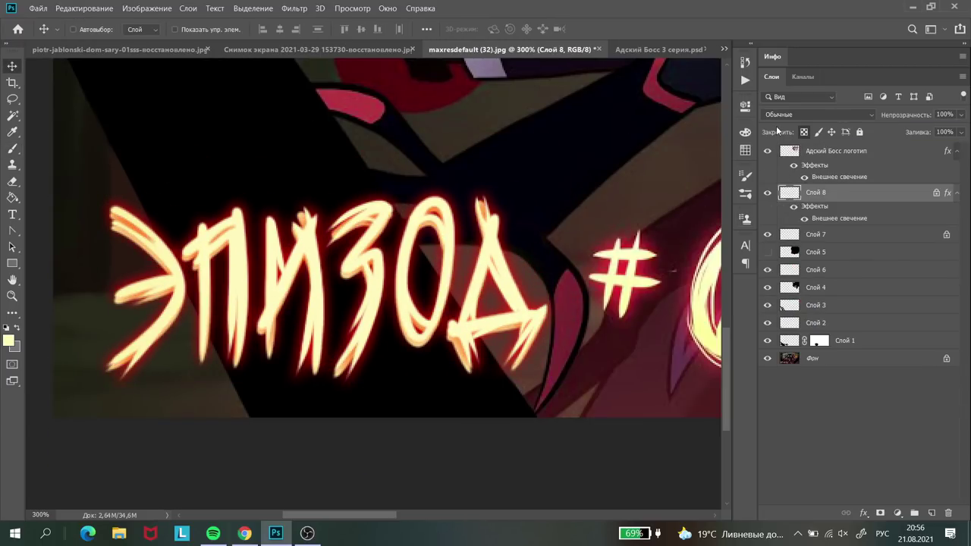
left_click(767, 234)
key("ctrl+0")
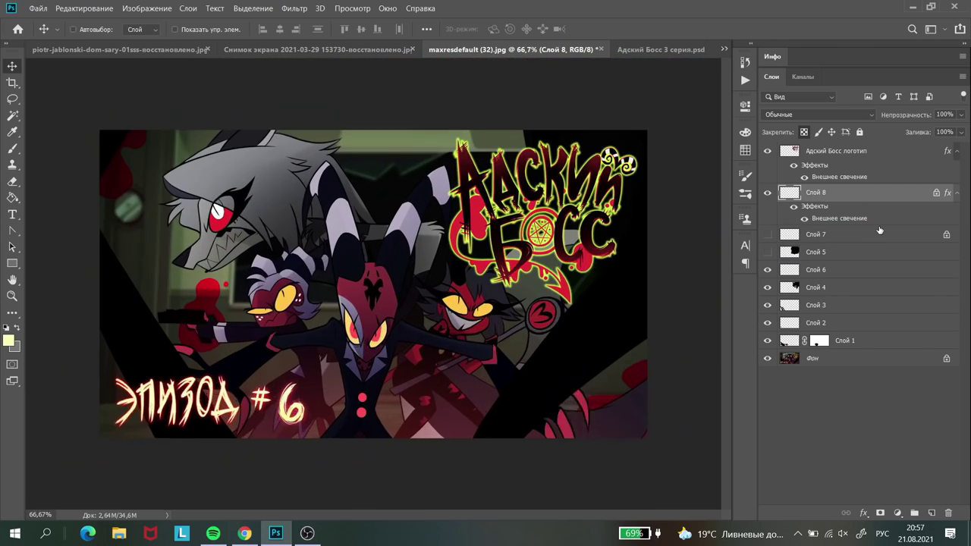
Examine the ЭПИЗОД #6 lettering up close and within the whole picture
key("ctrl+plus")
key("ctrl+plus")
left_click(725, 49)
left_click(659, 112)
key("ctrl+Tab")
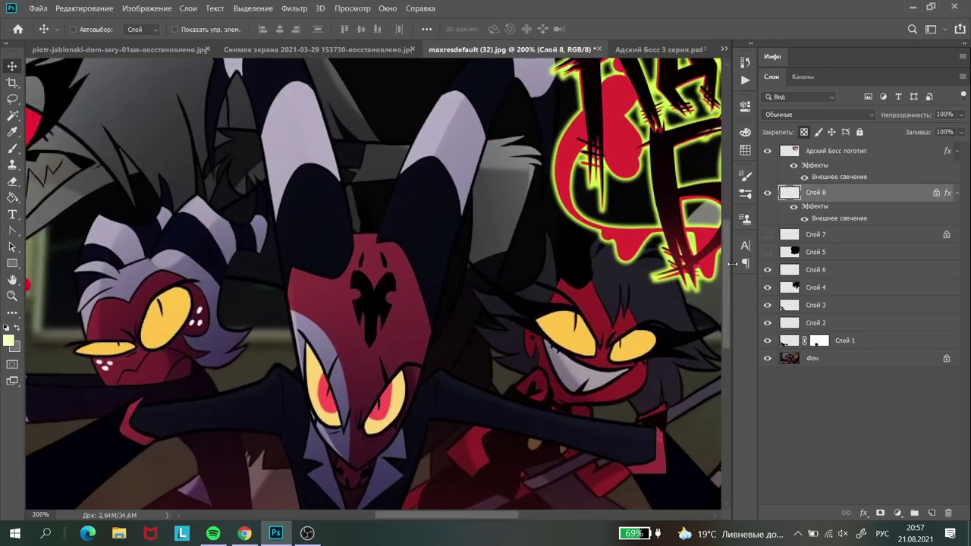
scroll(371, 273, "down", 5)
key("b")
left_click(79, 29)
double_click(151, 219)
key("ctrl+minus")
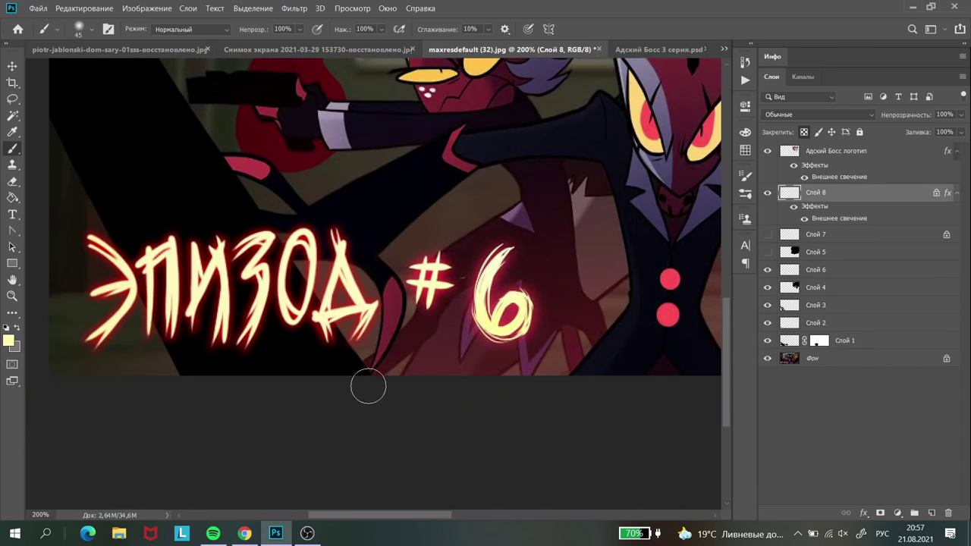
key("ctrl+minus")
key("ctrl+minus")
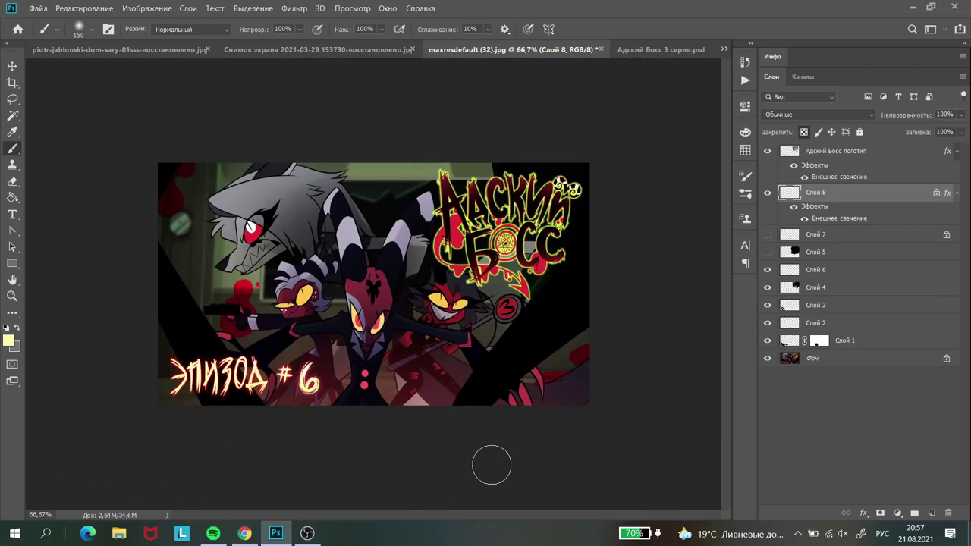
Hide the Адский Босс логотип layer and compare the retouching with the original by toggling Слой 6 and Слой 4
left_click(767, 151)
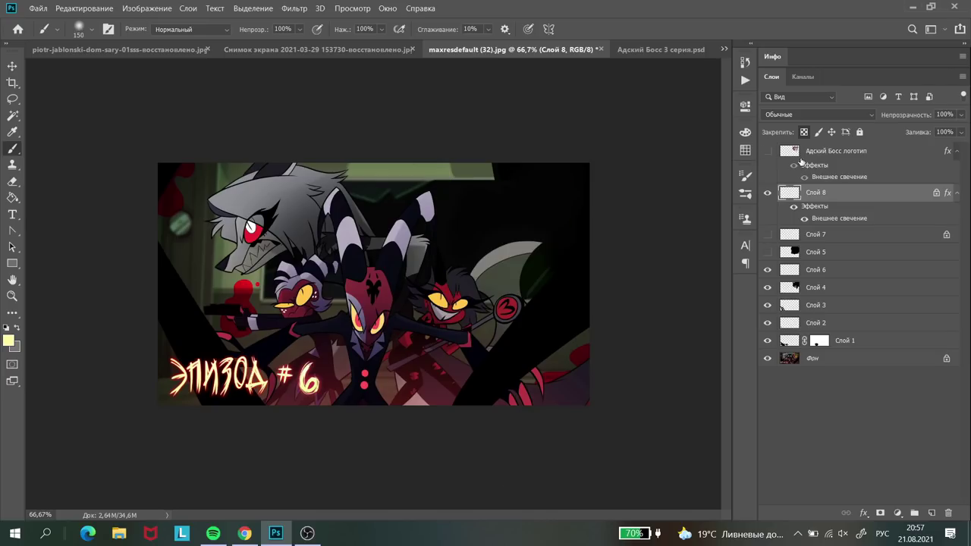
left_click_drag(767, 269, 767, 287)
key("ctrl+plus")
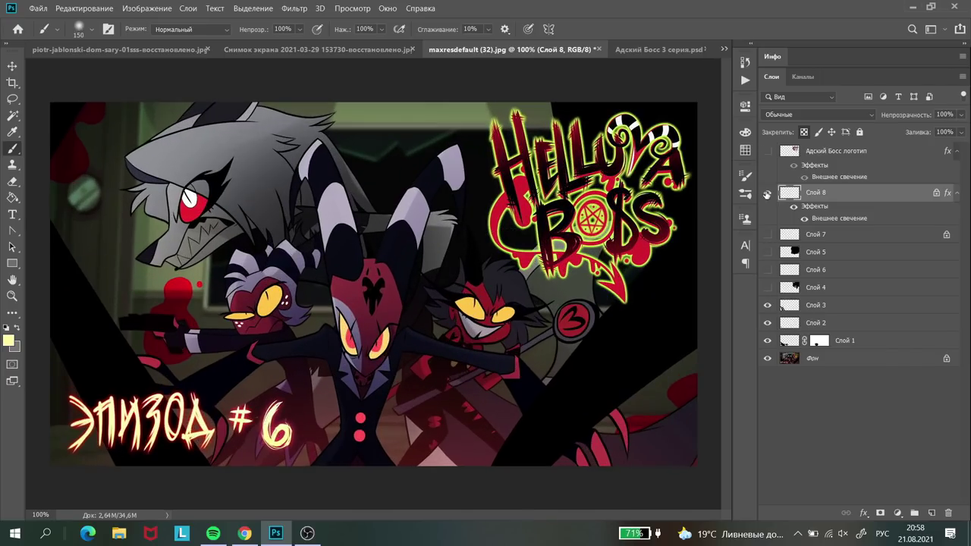
left_click(767, 269)
left_click(768, 286)
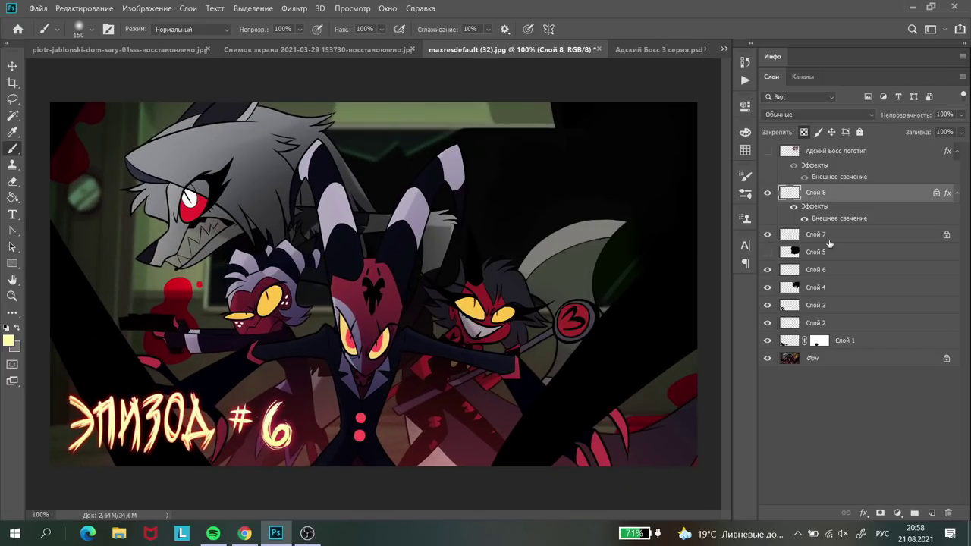
Delete Слой 7 and sample the yellow-green glow colour of the original logo beneath Слой 6 and Слой 4
left_click(814, 241)
key("Delete")
left_click_drag(768, 252, 768, 269)
scroll(607, 219, "up", 3)
key("i")
left_click(288, 137)
scroll(288, 136, "down", 4)
Show the Адский Босс логотип layer and adjust its outer glow to the original logo's yellow-green
left_click(767, 151)
left_click(879, 151)
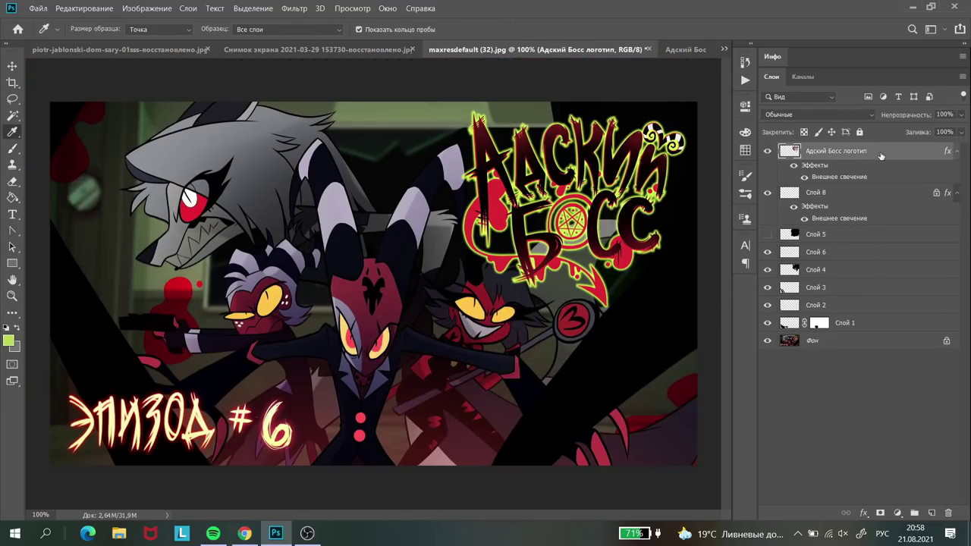
double_click(879, 154)
left_click(569, 310)
left_click(802, 294)
left_click(921, 238)
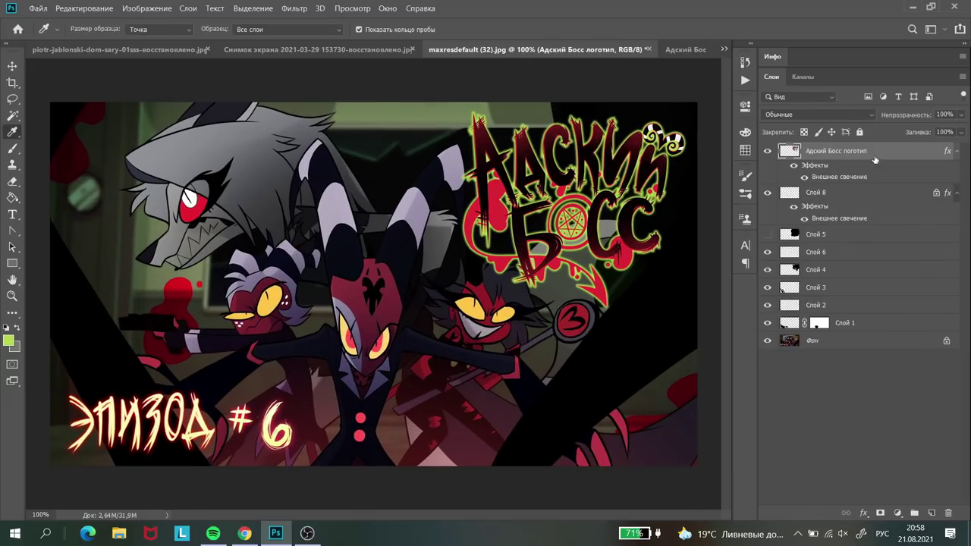
Fine-tune the outer glow on the Адский Босс логотип layer by slightly lowering its spread
double_click(879, 151)
left_click(466, 435)
scroll(726, 192, "up", 2)
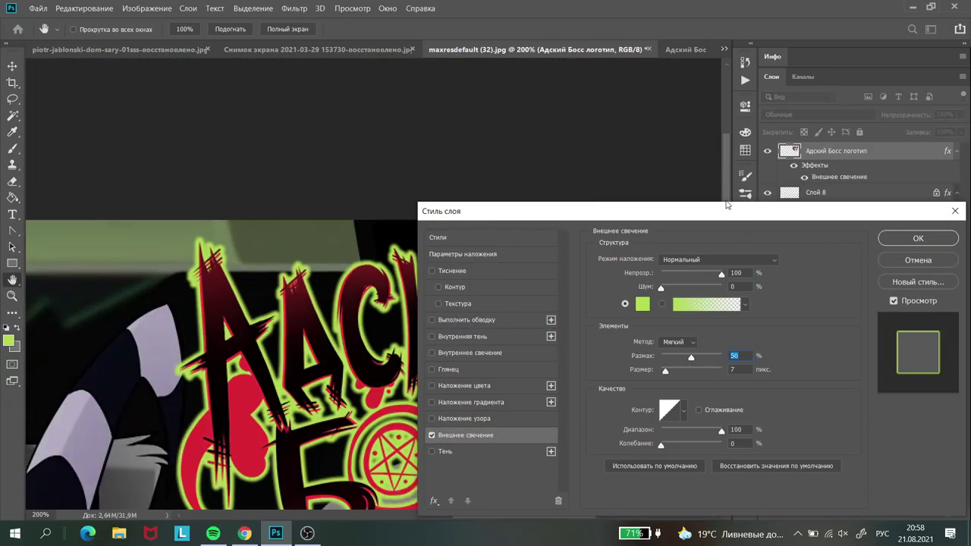
key("Down")
key("Down")
key("Down")
scroll(719, 319, "down", 3)
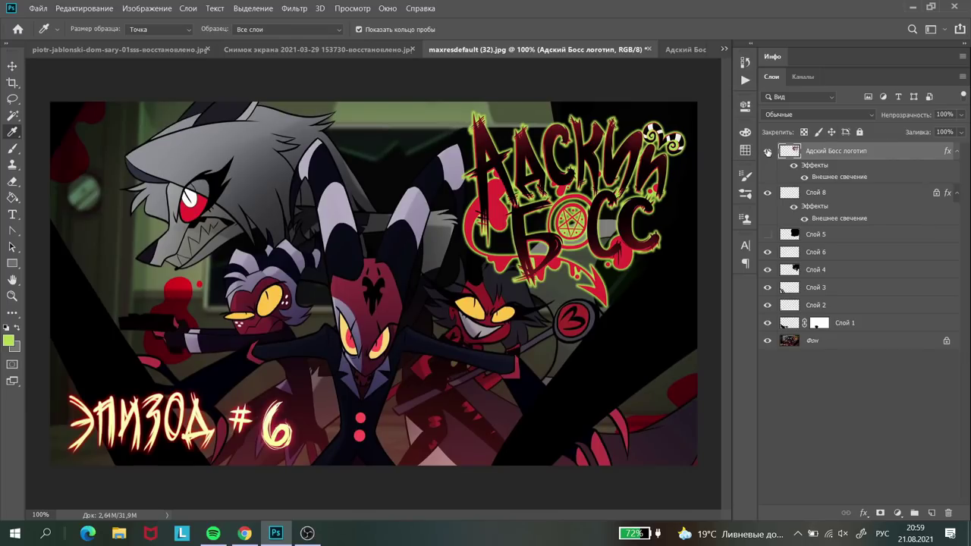
Compare the picture with the Адский Босс логотип layer and Слой 8 hidden and shown, and recheck the logo's outer glow settings
left_click(767, 151)
left_click(768, 151)
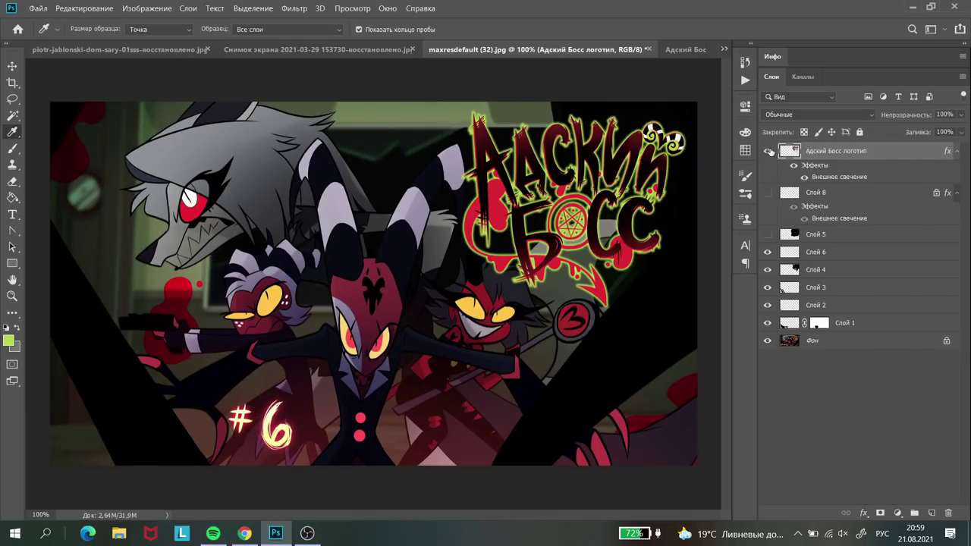
double_click(839, 176)
left_click(918, 238)
double_click(839, 176)
left_click(917, 238)
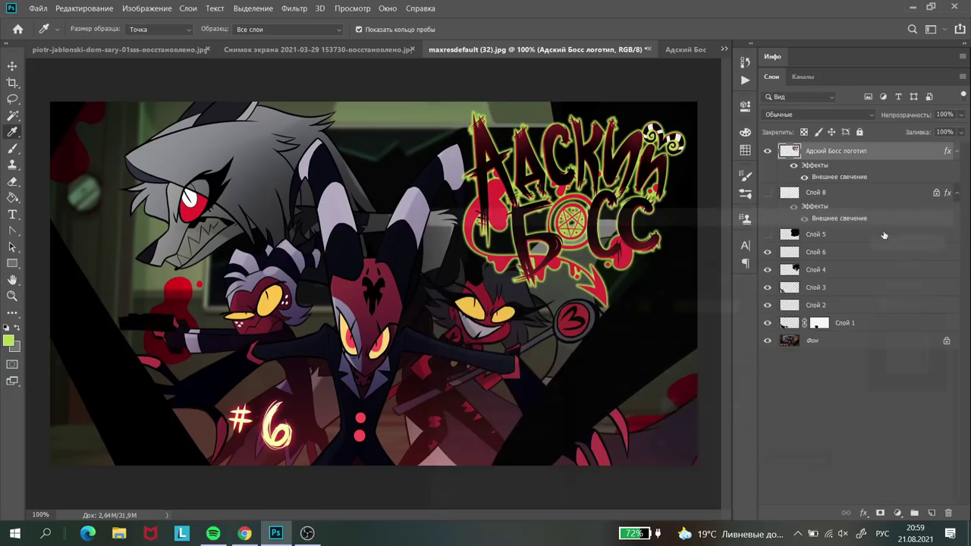
left_click(767, 193)
Paint a soft crimson glow around the ЭПИЗОД #6 lettering on a new layer beneath Слой 8, blended as Мягкий свет
key("ctrl+plus")
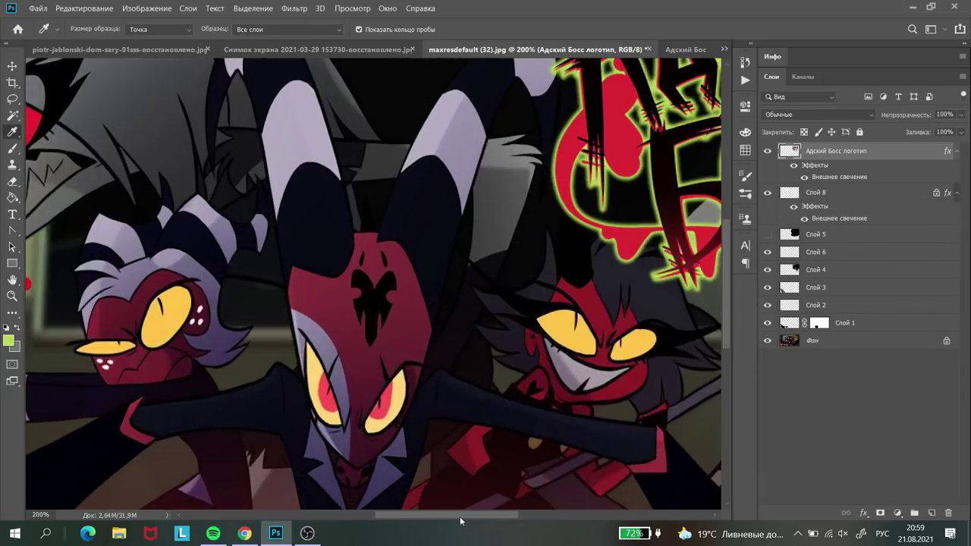
scroll(458, 379, "down", 5)
left_click(815, 233)
key("b")
mouse_move(201, 292)
left_mouse_down()
mouse_move(243, 315)
mouse_move(364, 303)
mouse_move(546, 250)
left_mouse_up()
left_click(818, 115)
left_click(812, 278)
key("ctrl+minus")
left_click(767, 235)
left_click(767, 235)
key("ctrl+minus")
Save the artwork in the 6 серия folder as a Photoshop file named Адский Босс 6 серия
left_click(38, 8)
left_click(61, 141)
double_click(148, 106)
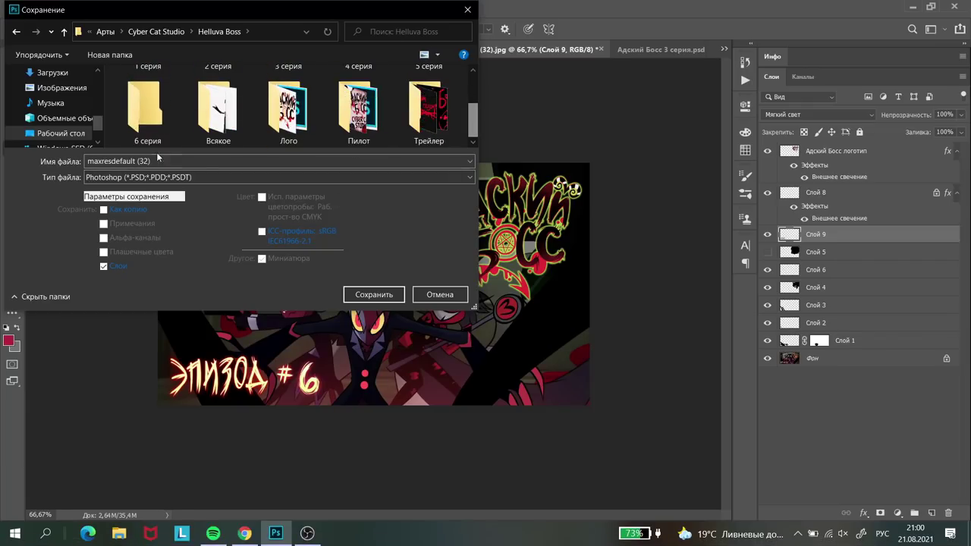
left_click(16, 32)
type("Адский Босс 6 серия")
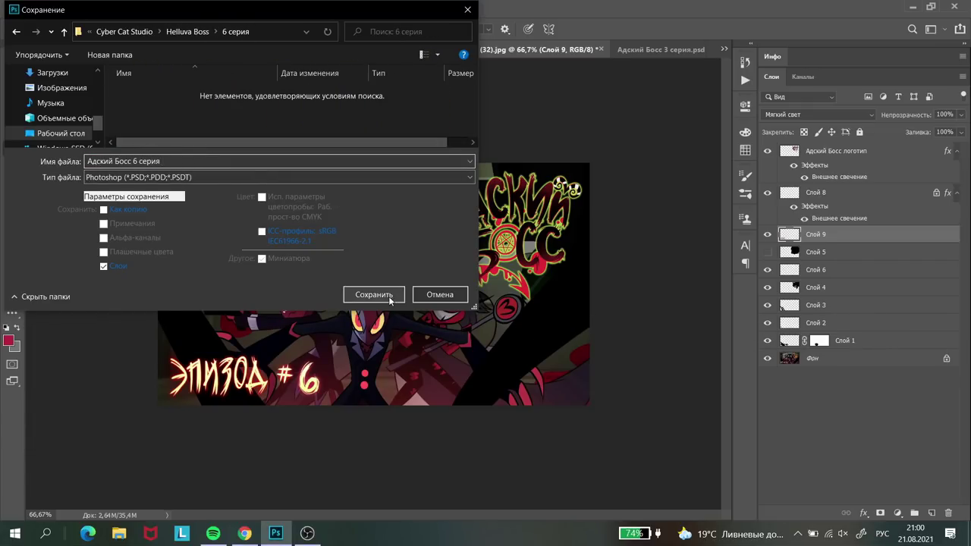
left_click(390, 297)
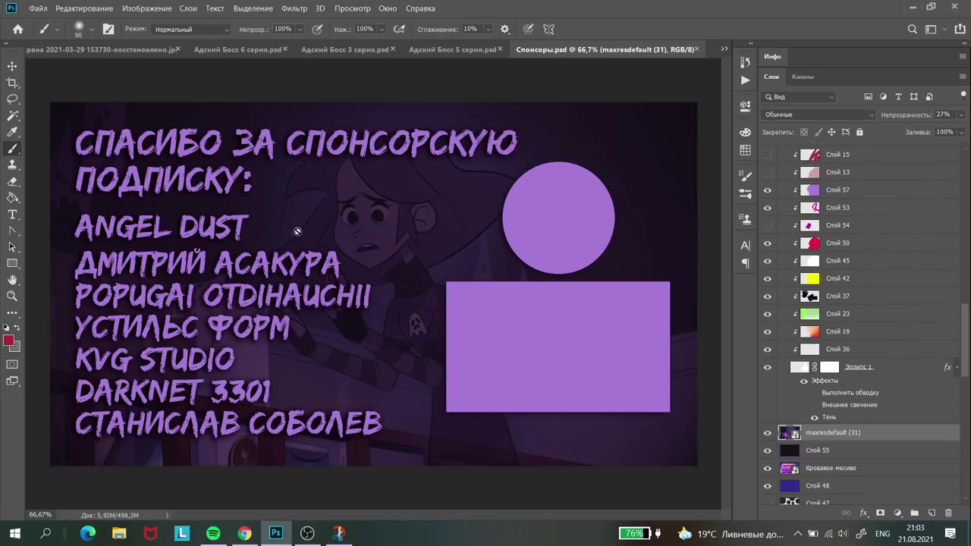
Open Снимок экрана 2021-08-21 210305.png as a floating reference and fill a new background layer in Спонсоры.psd with dark green
key("ctrl+o")
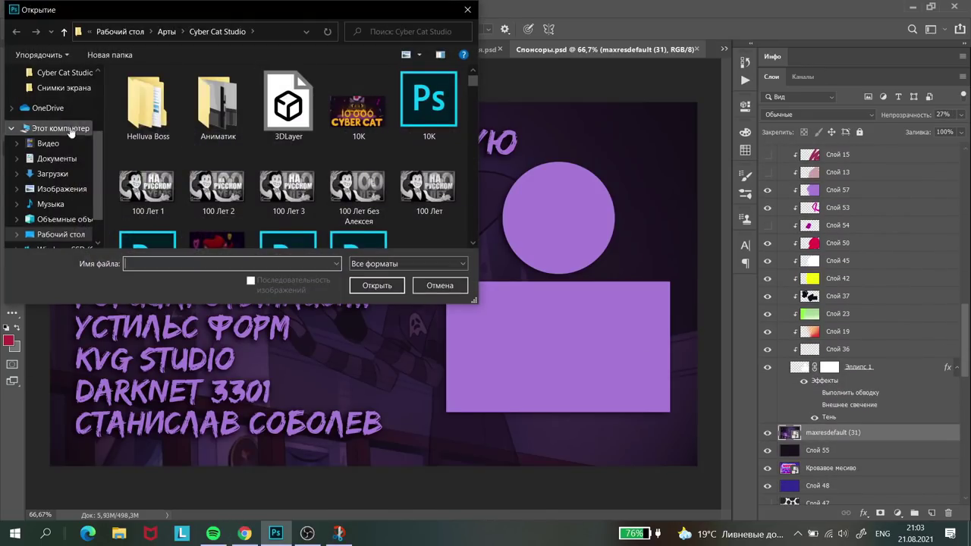
double_click(306, 112)
double_click(364, 84)
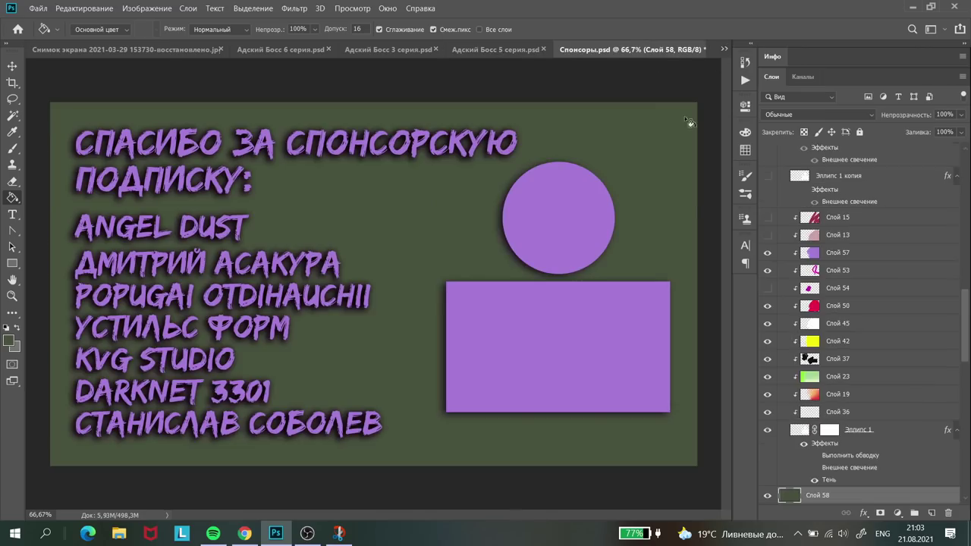
left_click_drag(584, 50, 677, 16)
Sample the reference's pale green light and draw a diagonal stripe across the full canvas height on new Слой 59
key("i")
left_click(78, 28)
key("Escape")
left_click_drag(319, 99, 254, 467)
Duplicate the pale green stripe and flip the copy horizontally, placing it opposite the original as the beam's other edge
key("l")
right_click(302, 270)
left_click(345, 292)
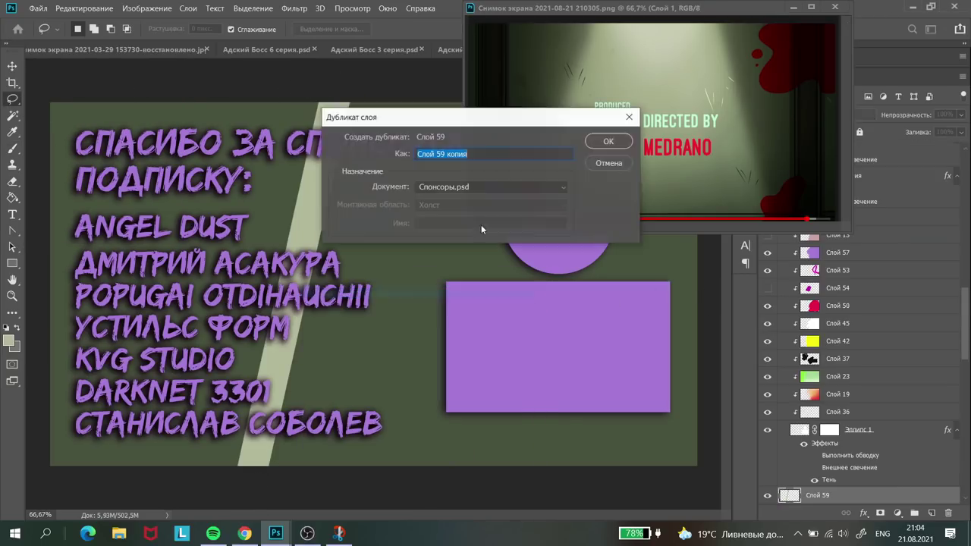
key("Return")
key("ctrl+t")
right_click(308, 191)
left_click(313, 344)
left_click_drag(313, 344, 522, 348)
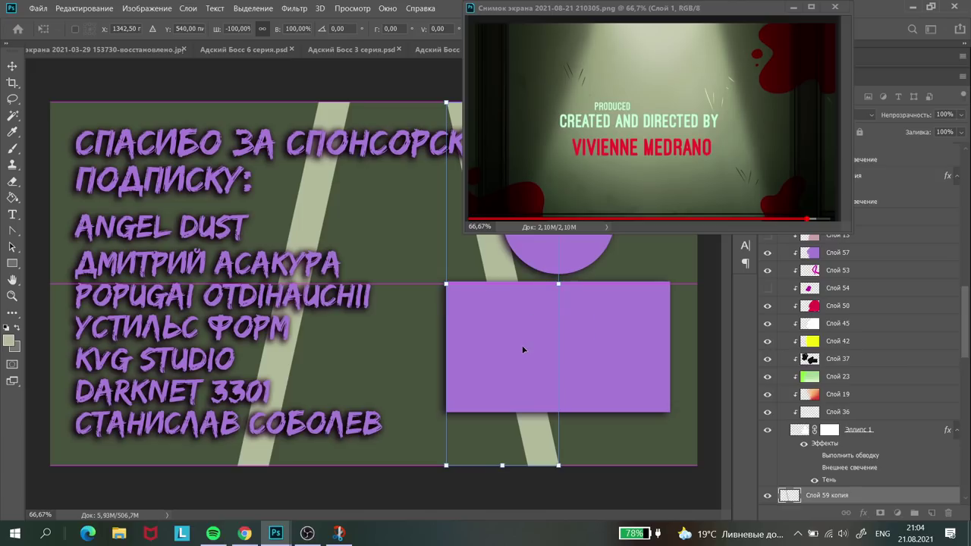
Move the reference window aside, position the mirrored stripe and merge both stripes into Слой 59
left_click_drag(665, 12, 682, 102)
right_click(323, 300)
key("Escape")
left_click_drag(433, 405, 528, 375)
key("Return")
right_click(872, 495)
left_click(682, 357)
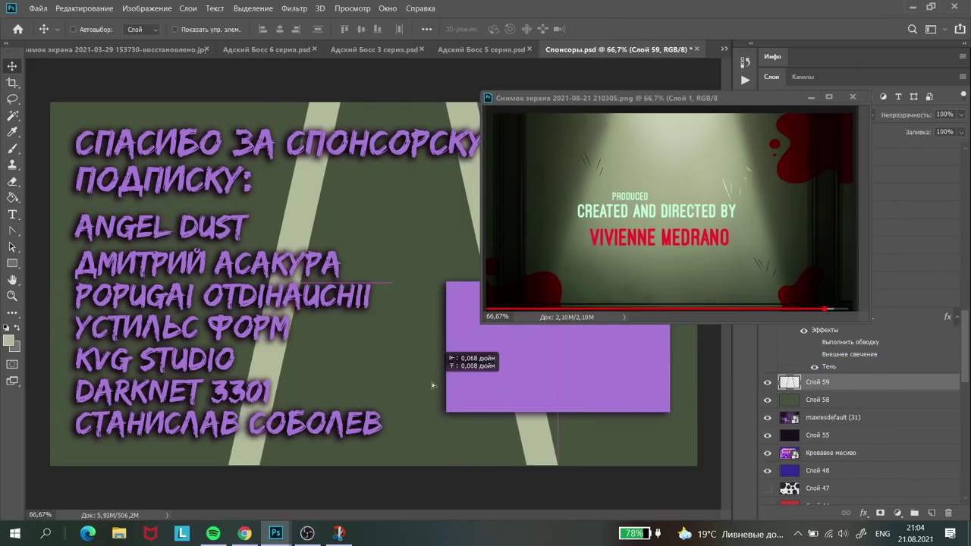
Fill the area between the two stripes with pale green to form a solid light beam
key("b")
mouse_move(318, 113)
left_mouse_down()
mouse_move(334, 197)
mouse_move(264, 349)
left_mouse_up()
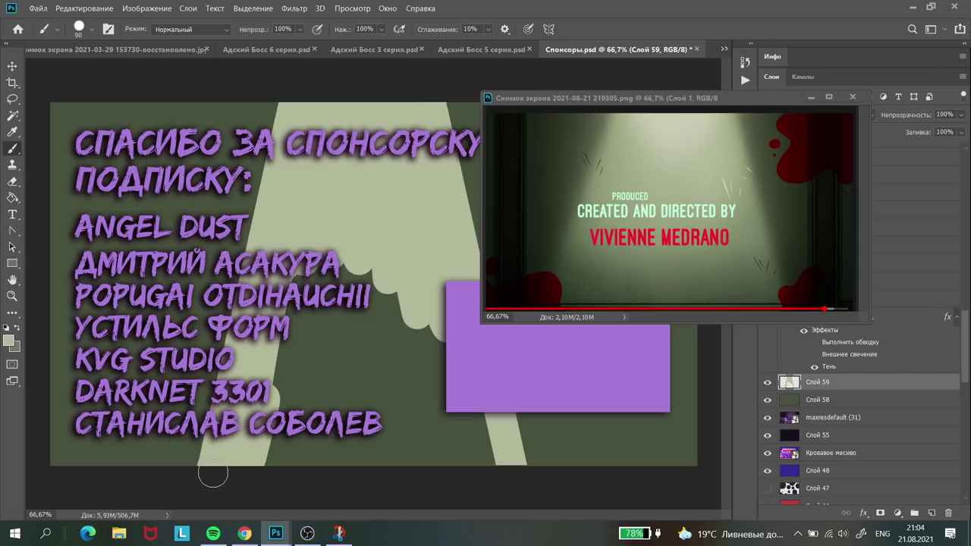
key("ctrl+z")
mouse_move(213, 474)
left_mouse_down()
mouse_move(358, 82)
mouse_move(509, 471)
mouse_move(407, 175)
mouse_move(296, 447)
mouse_move(327, 494)
left_mouse_up()
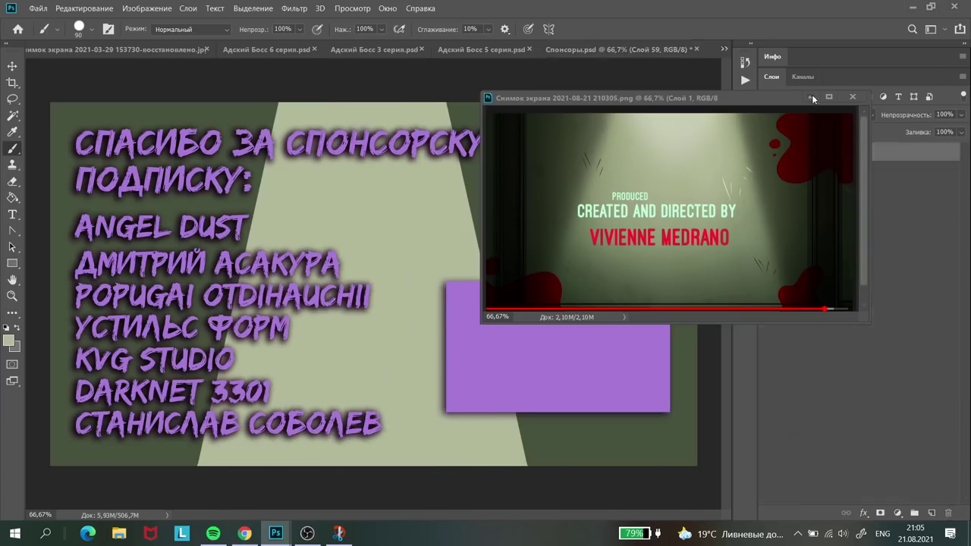
Try a Gaussian blur with a radius of 34.6 pixels on the light beam of Слой 59
left_click(810, 97)
left_click(294, 7)
left_click(206, 251)
double_click(806, 370)
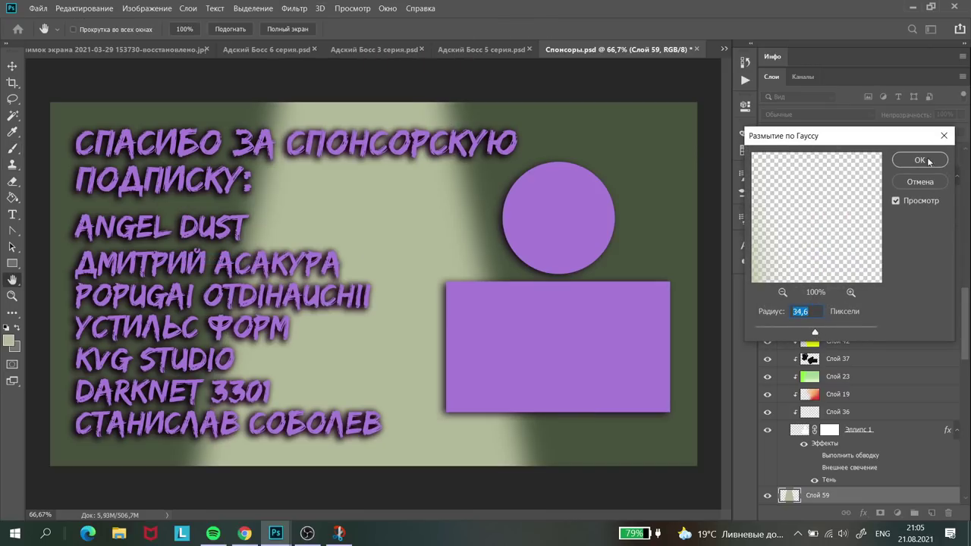
key("Return")
Bring back the reference screenshot and try transforming the blurred beam to a wider base with a narrower top
left_click(724, 49)
left_click(478, 195)
left_click(616, 48)
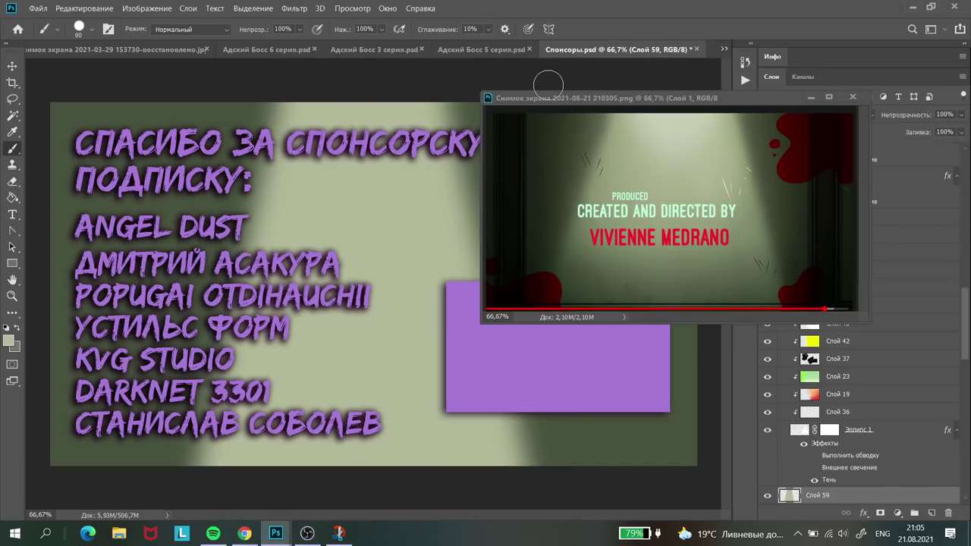
key("ctrl+t")
left_click_drag(53, 421, 84, 470)
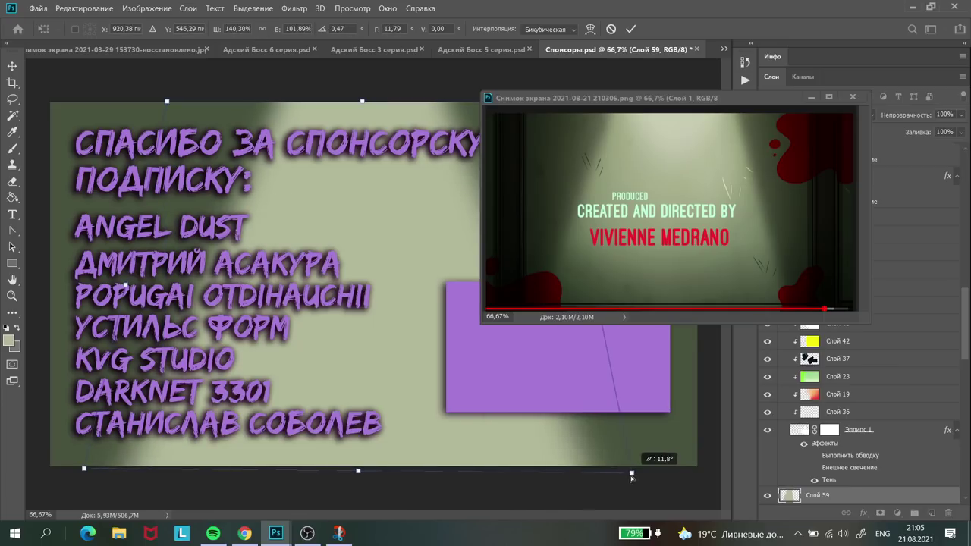
key("ctrl+z")
right_click(369, 194)
left_click(448, 381)
left_click_drag(167, 101, 277, 102)
left_click_drag(557, 101, 448, 102)
key("Return")
Transform the sharp light beam on Слой 59 by moving its two lower corners outward to widen the base
key("l")
right_click(363, 149)
left_click(454, 258)
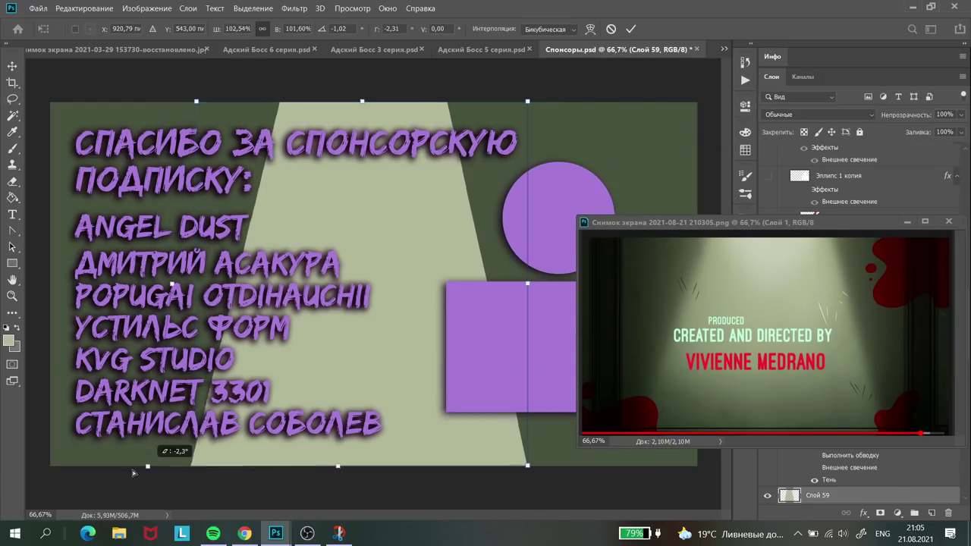
left_click_drag(197, 465, 138, 466)
left_click_drag(527, 466, 569, 465)
key("Return")
Soften the light beam's edges with a Gaussian blur of about 9.4 pixels
left_click(294, 9)
left_click(208, 259)
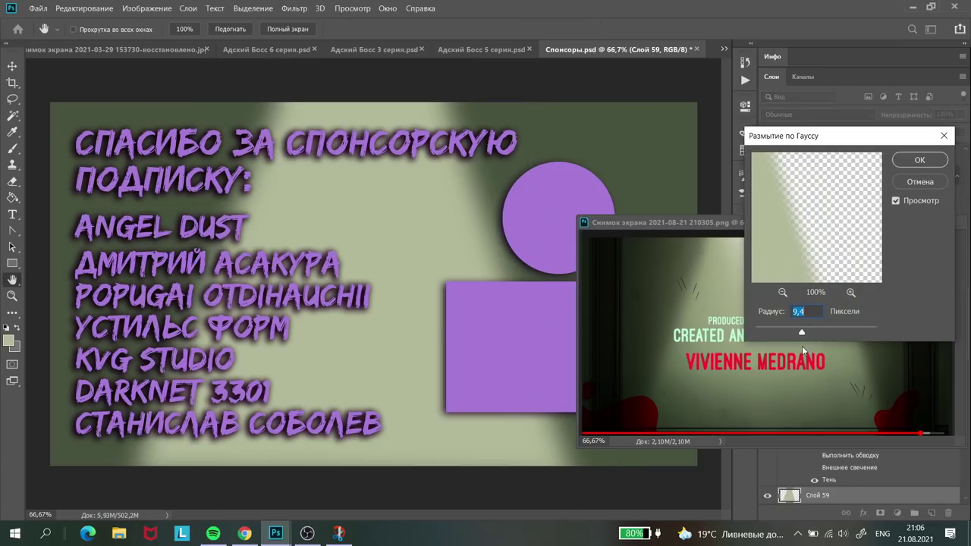
key("Return")
Sample an olive green from the reference and paint soft shading across the upper background on a new layer beneath the beam
key("i")
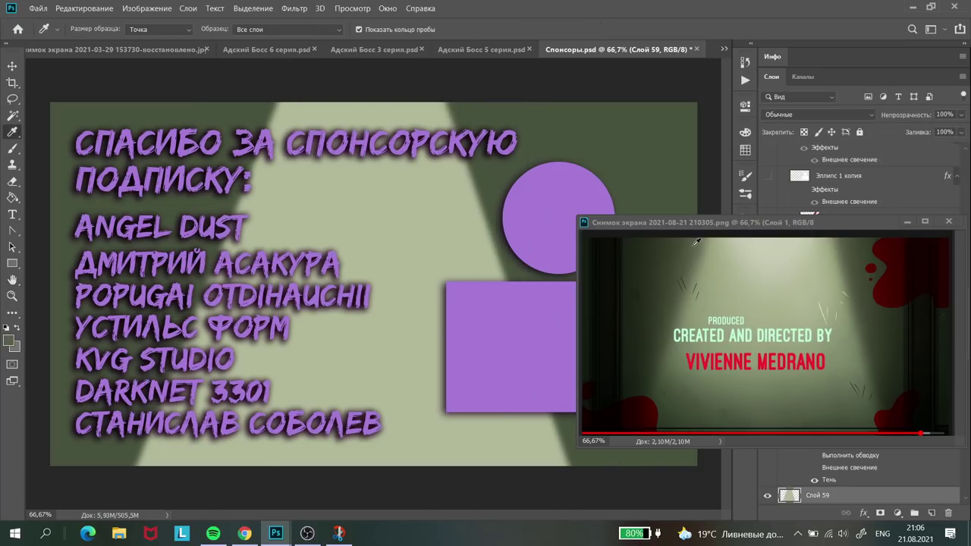
left_click(907, 495)
left_click(932, 513)
left_click(79, 31)
left_click(155, 196)
key("Return")
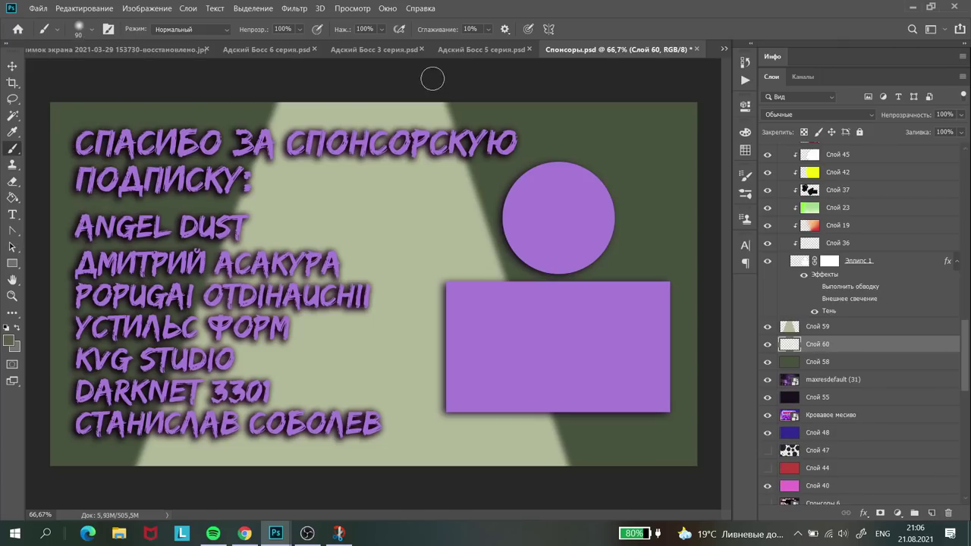
key("alt+bracketright")
Fade the lower part of the light beam on Слой 59 with a greatly enlarged soft eraser
key("e")
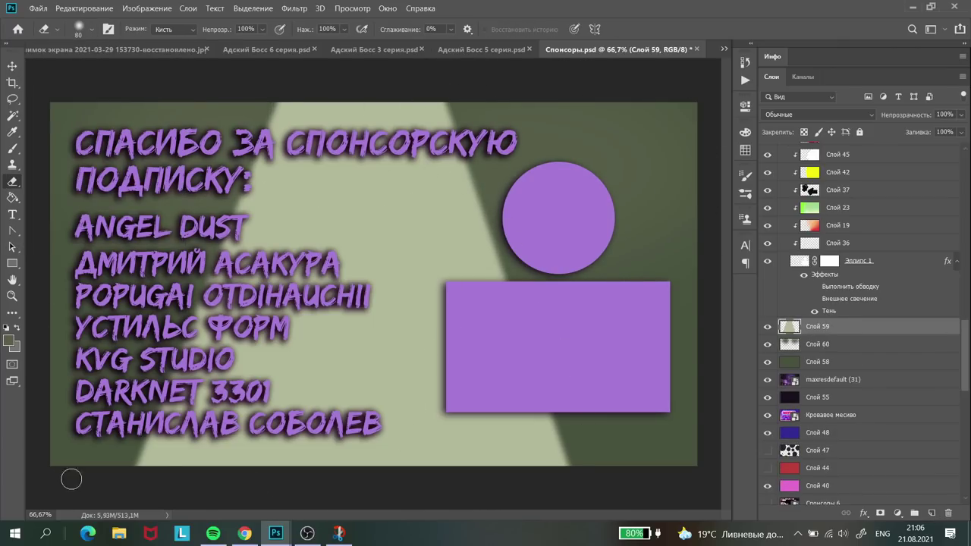
key("ctrl+minus")
key("ctrl+minus")
mouse_move(271, 387)
left_mouse_down()
mouse_move(345, 309)
mouse_move(522, 454)
mouse_move(539, 416)
mouse_move(320, 91)
mouse_move(442, 102)
mouse_move(611, 286)
left_mouse_up()
key("bracketright")
key("bracketright")
key("bracketright")
key("bracketright")
key("bracketright")
key("bracketright")
key("bracketright")
key("ctrl+plus")
Sample the reference's darkest green and shade the lower background on new Слой 61 with a soft 1000 px brush
mouse_move(275, 533)
left_click(364, 493)
key("b")
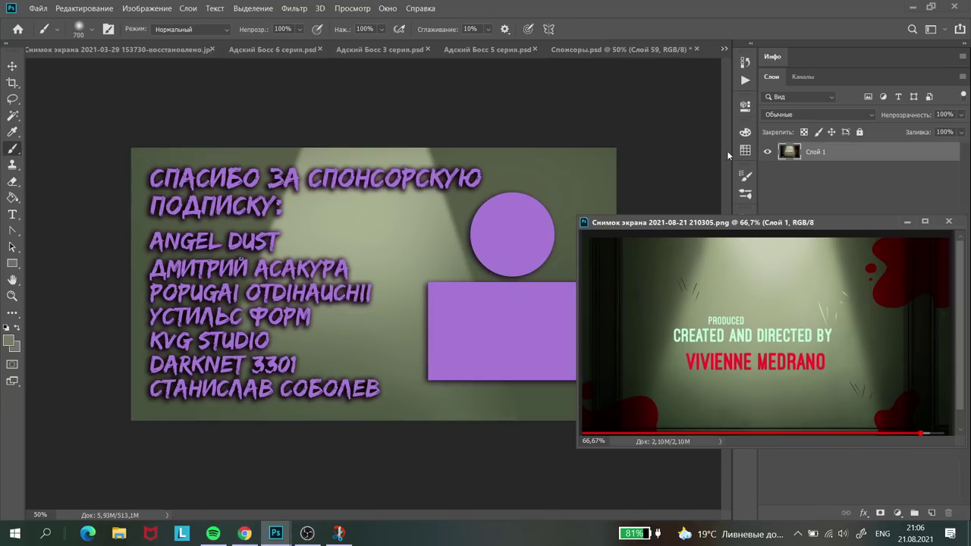
left_click(293, 395)
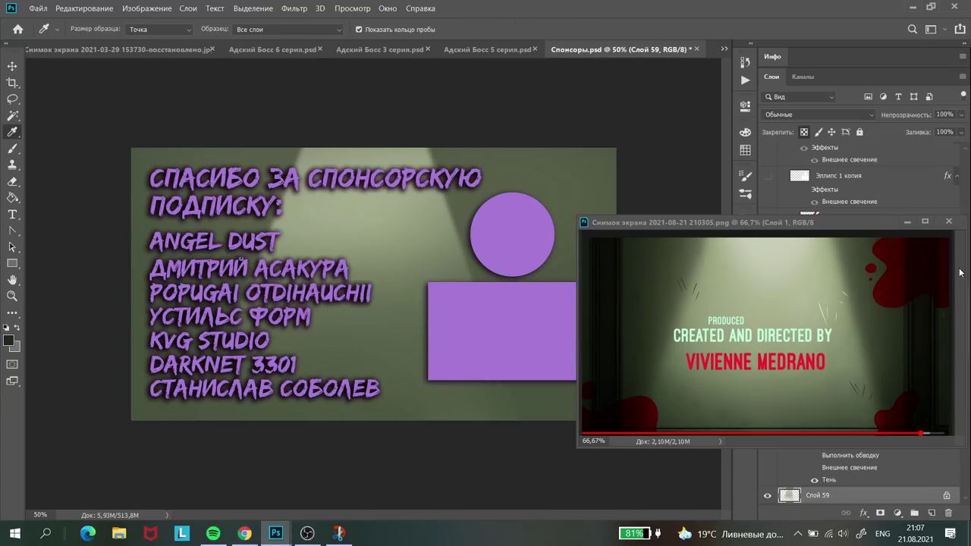
key("ctrl+Tab")
left_click(87, 277)
key("b")
key("ctrl+minus")
key("bracketright")
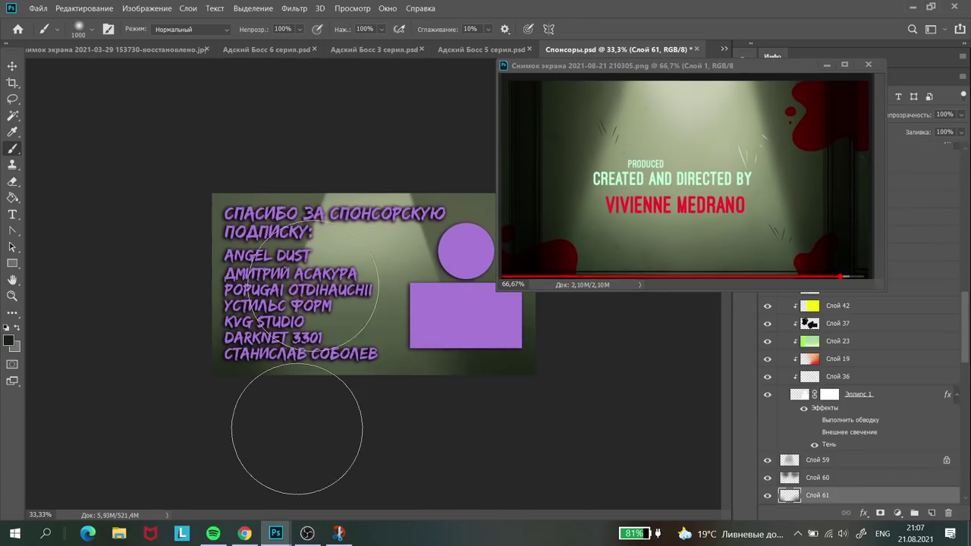
key("ctrl+minus")
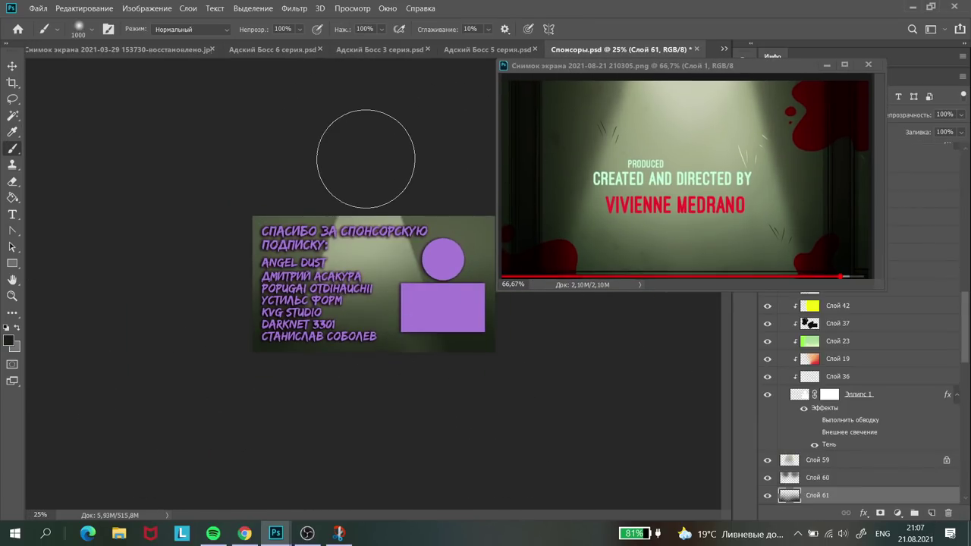
Soften the light beam on Слой 59 with a 300 px eraser at 23% opacity
key("Delete")
key("Delete")
key("e")
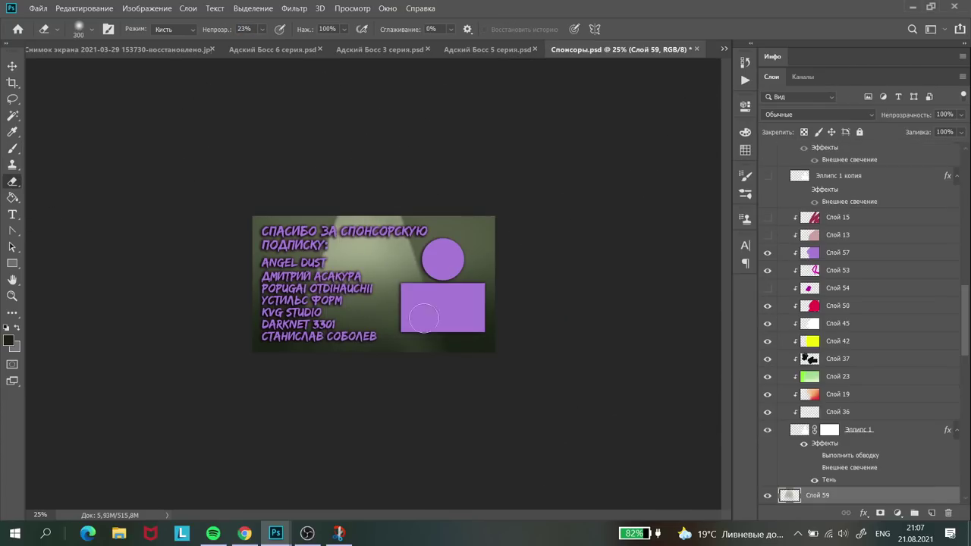
key("ctrl+plus")
Recolour the heading, circle and rectangle mint green and the sponsor names crimson on new clipped layers
key("b")
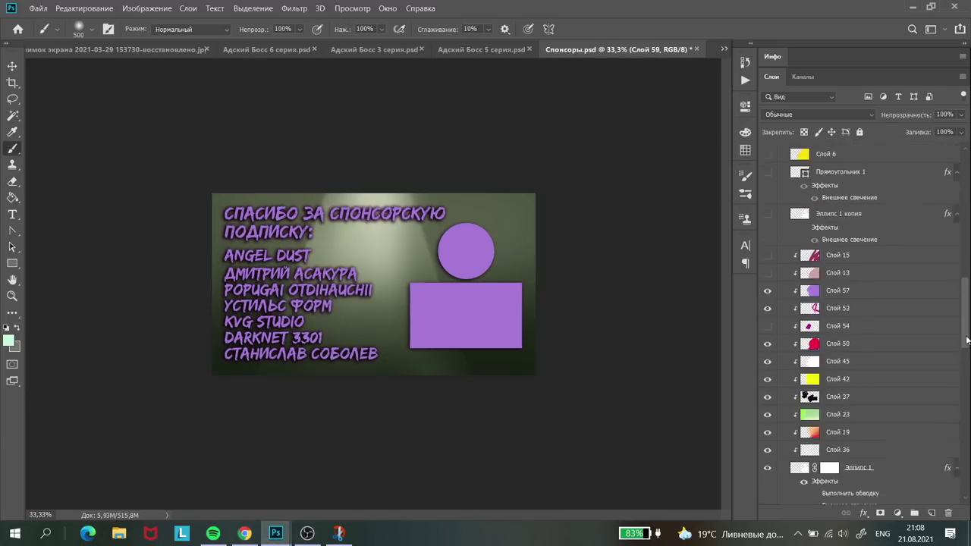
scroll(920, 428, "down", 3)
key("ctrl+shift+alt+n")
left_click_drag(250, 265, 281, 303)
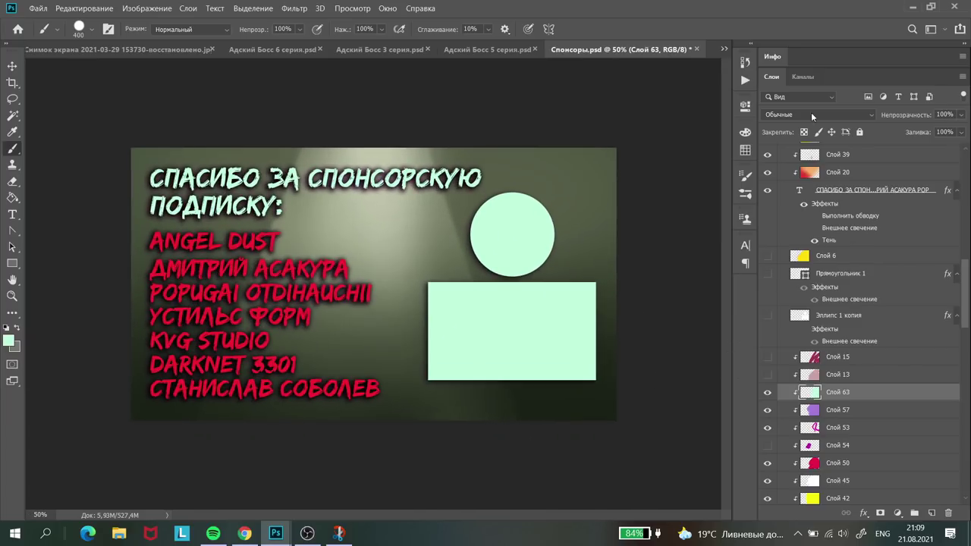
Adjust the drop shadow (Тень) of the sponsor text layer
double_click(929, 189)
double_click(829, 239)
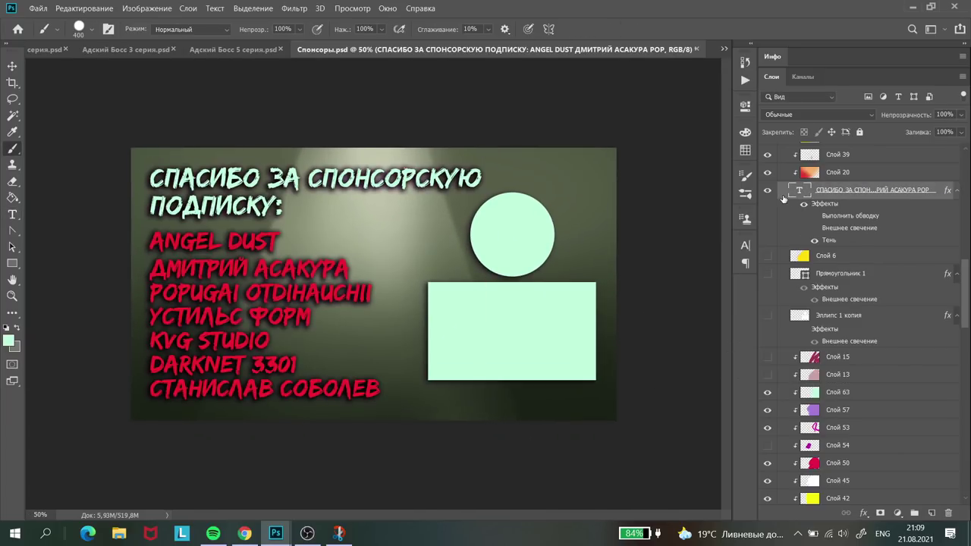
left_click(792, 260)
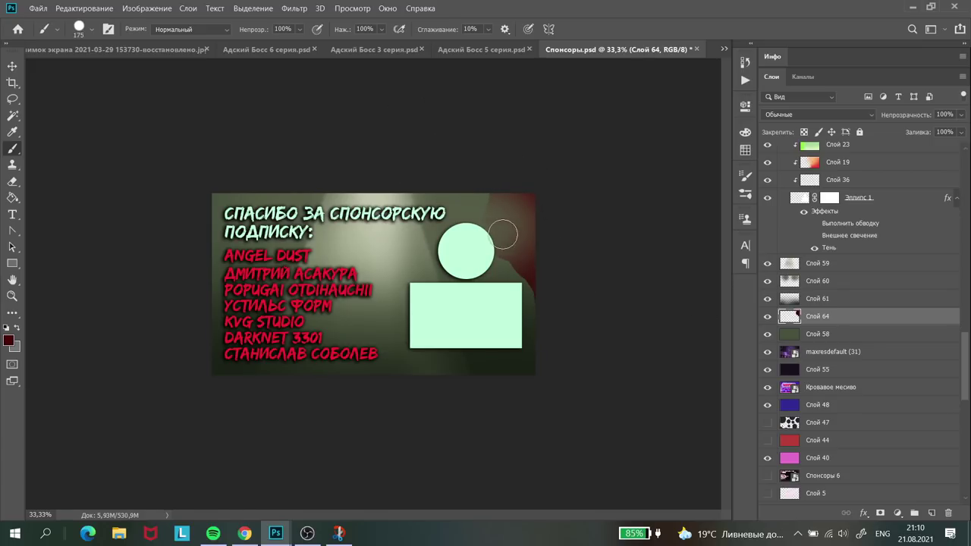
Toggle the Слой 61 shading against the dark red corner blots and place Слой 64 directly beneath Слой 59
left_click(765, 298)
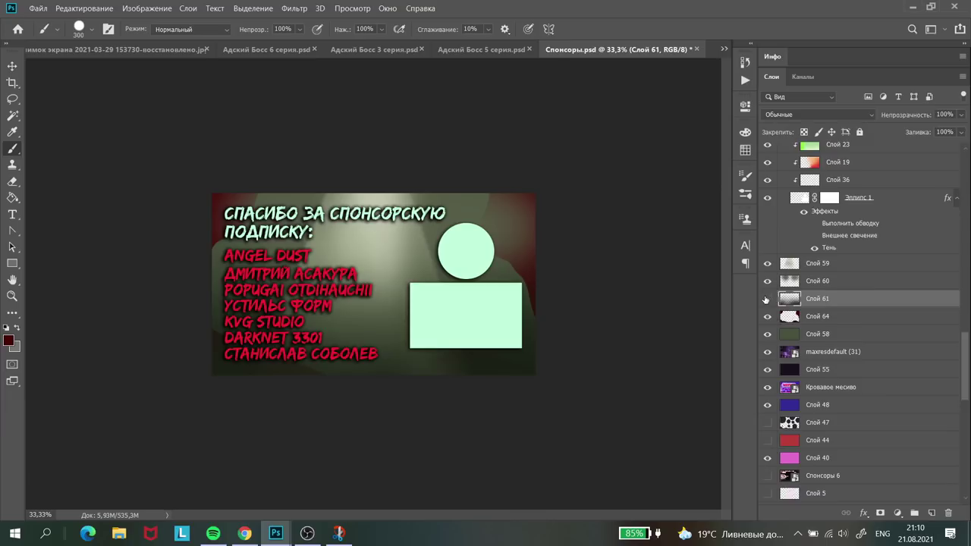
left_click_drag(849, 273, 849, 274)
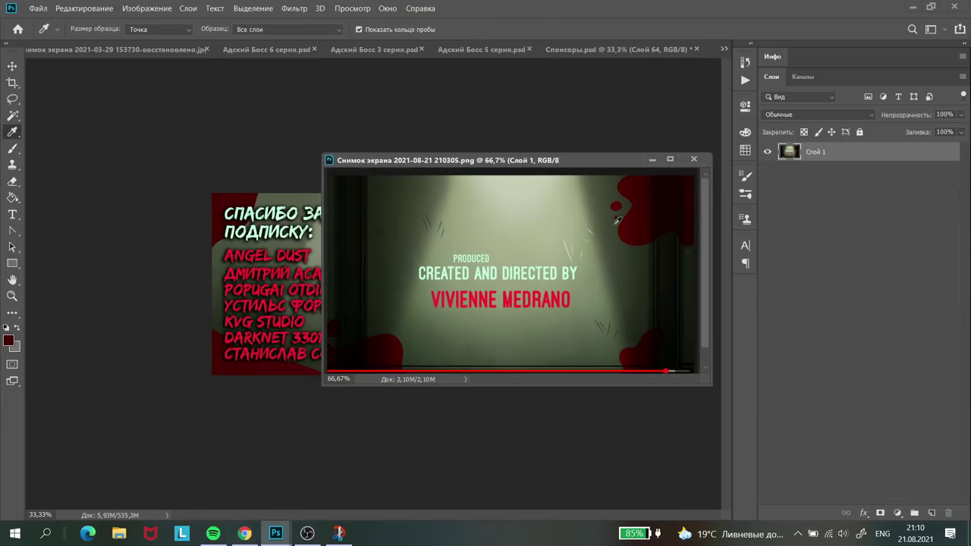
Trim the dark red corner blots on Слой 64 with a 70 px eraser
key("ctrl+w")
key("e")
right_click(153, 179)
left_click(256, 181)
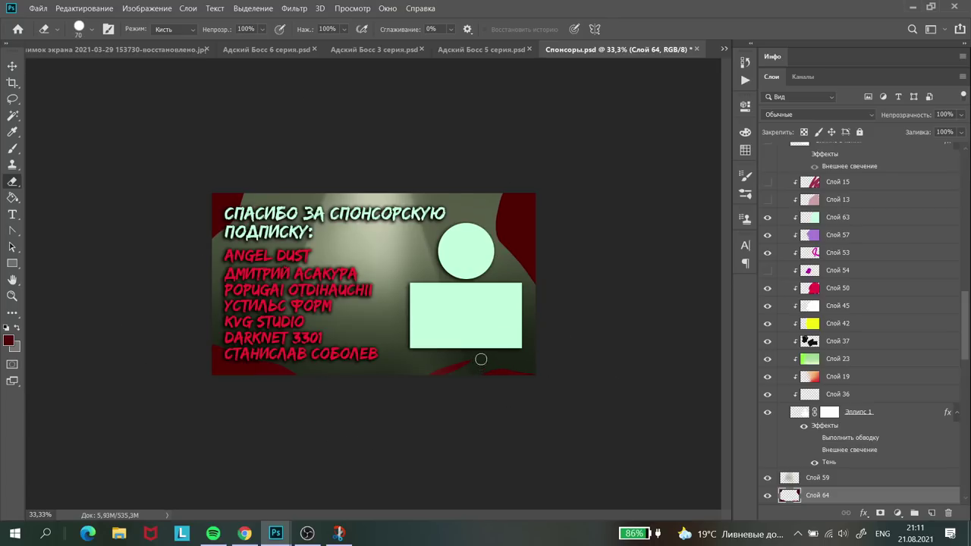
Paint small round dark red drops beside the upper-right blot on Слой 64 with a 45 px brush
key("b")
key("ctrl+plus")
right_click(190, 95)
key("Escape")
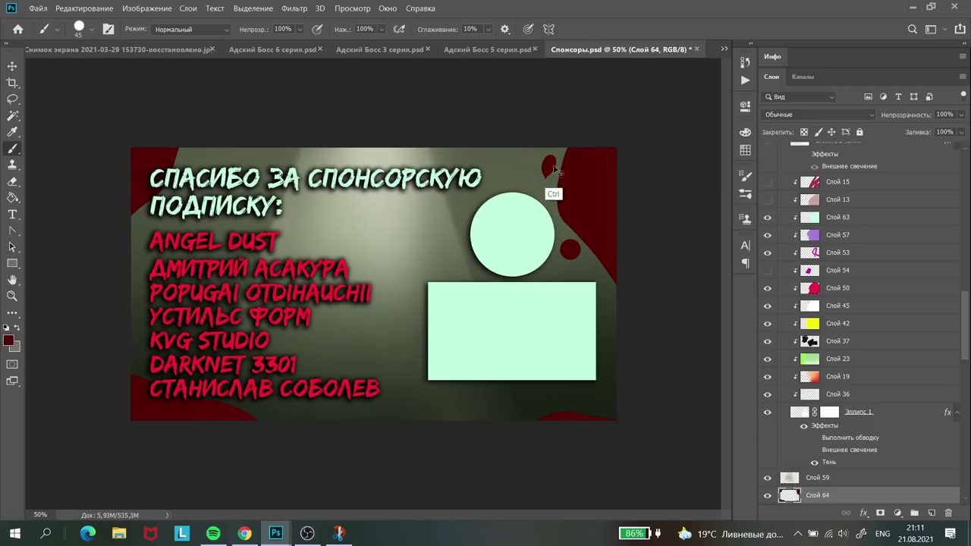
key("ctrl+minus")
key("ctrl+minus")
key("ctrl+plus")
Hide the light layers Слой 59 and Слой 60 and add a new layer directly beneath Слой 64
scroll(766, 281, "down", 5)
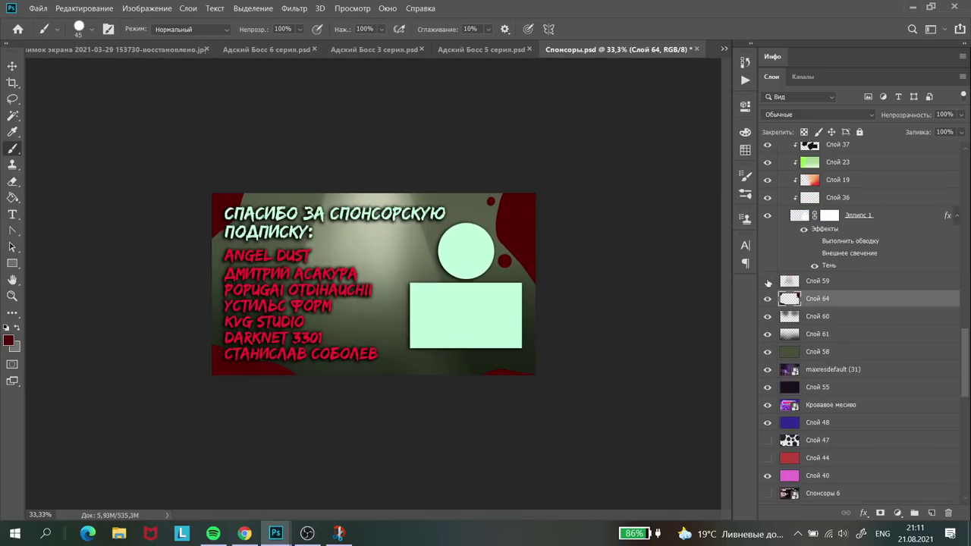
left_click(767, 281)
key("ctrl+minus")
key("ctrl+plus")
key("ctrl+plus")
key("ctrl+plus")
key("ctrl+minus")
key("ctrl+minus")
key("ctrl+shift+alt+n")
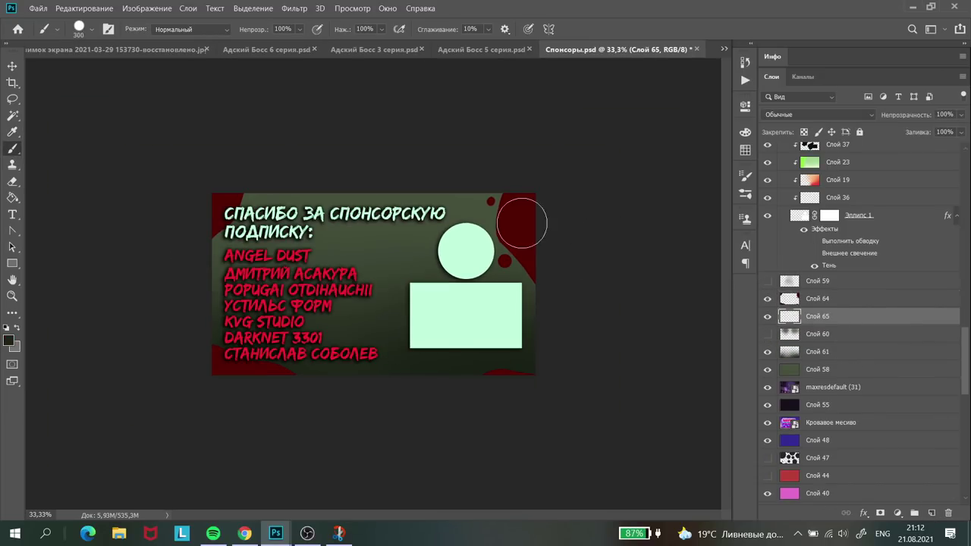
key("ctrl+plus")
key("ctrl+minus")
key("ctrl+minus")
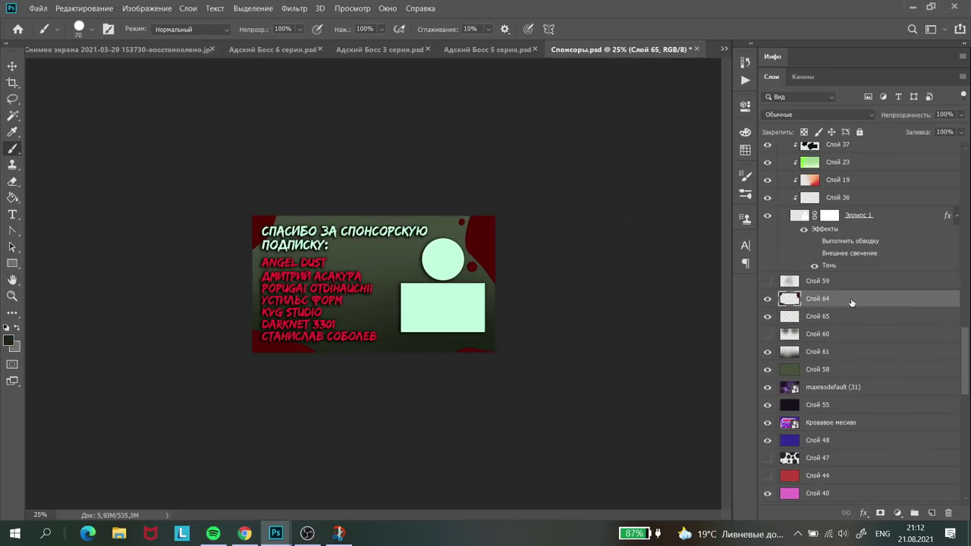
Give the blots on Слой 64 a dark green drop shadow: Normal mode, 100% opacity, 61° angle, 22 px offset, 5% spread, 27 px size
double_click(850, 302)
left_click(470, 456)
left_click(717, 258)
left_click(790, 257)
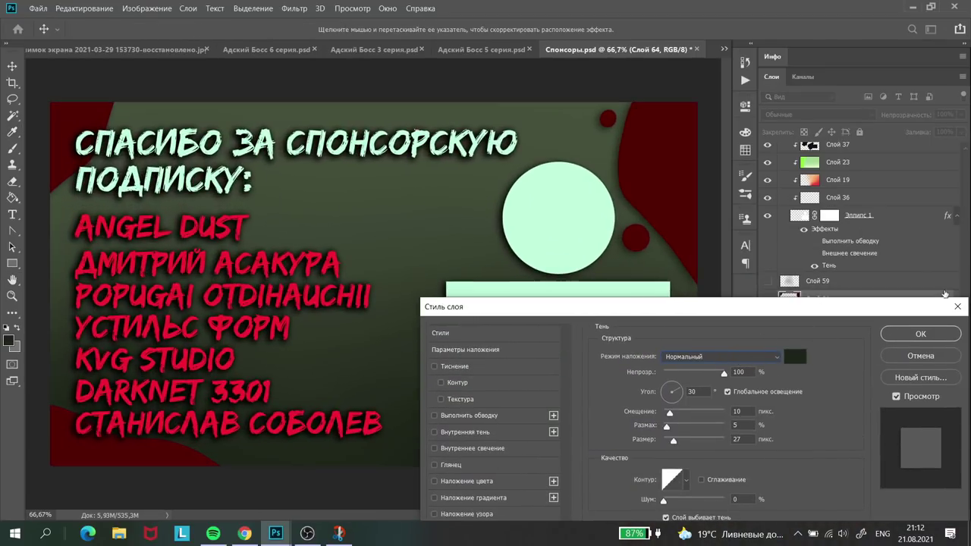
left_click_drag(673, 388, 676, 383)
left_click_drag(669, 412, 678, 414)
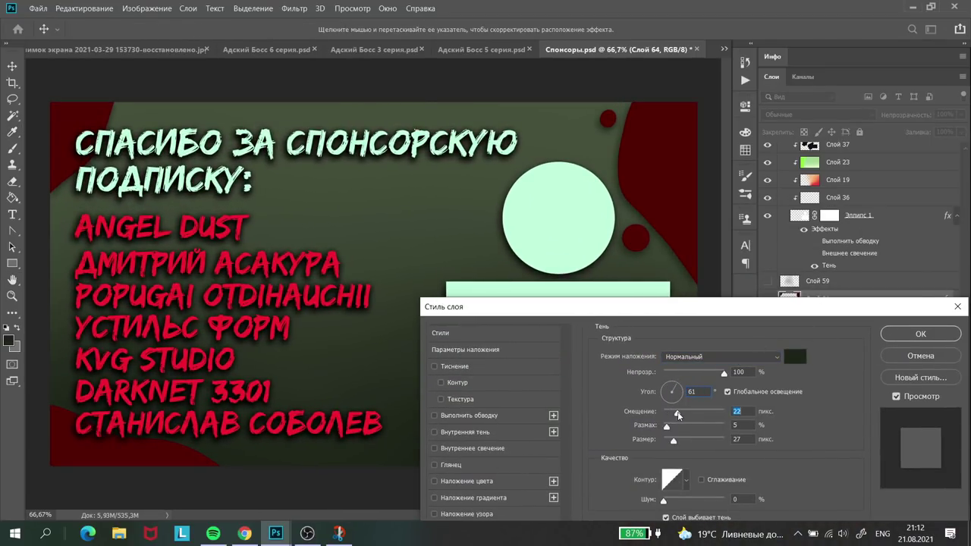
key("ctrl+minus")
key("ctrl+plus")
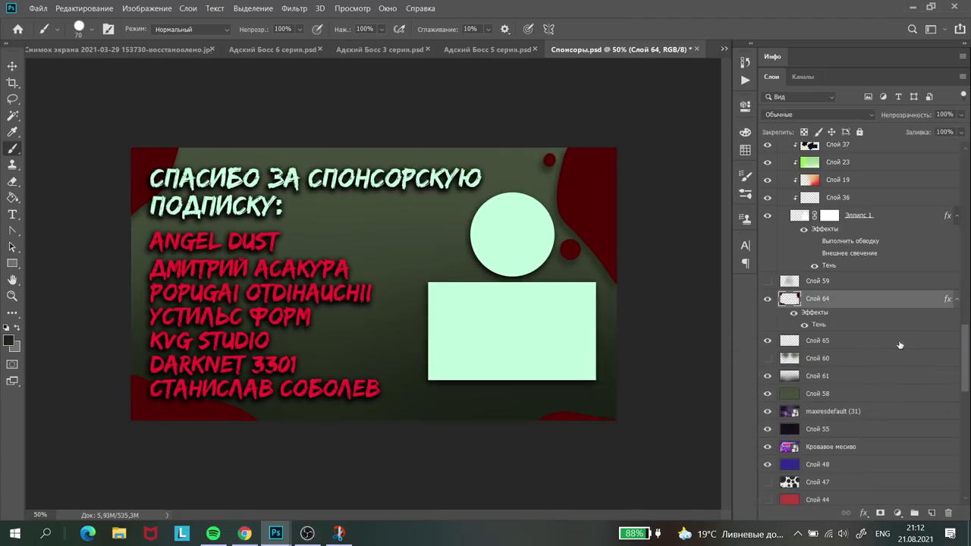
Add a clipped layer above Слой 63 and sample crimson from the sponsor names as the brush colour
left_click_drag(964, 341, 966, 305)
key("ctrl+shift+alt+n")
key("i")
left_click(91, 32)
left_click(157, 223)
left_click(153, 218)
Paint broad crimson diagonal strokes over the mint circle and rectangle on a new clipped layer, using a textured brush up to 250 px
key("ctrl+shift+alt+n")
key("bracketright")
key("bracketright")
key("bracketright")
key("bracketright")
key("bracketright")
key("bracketright")
key("bracketright")
key("bracketright")
key("bracketright")
key("bracketright")
key("bracketright")
key("bracketright")
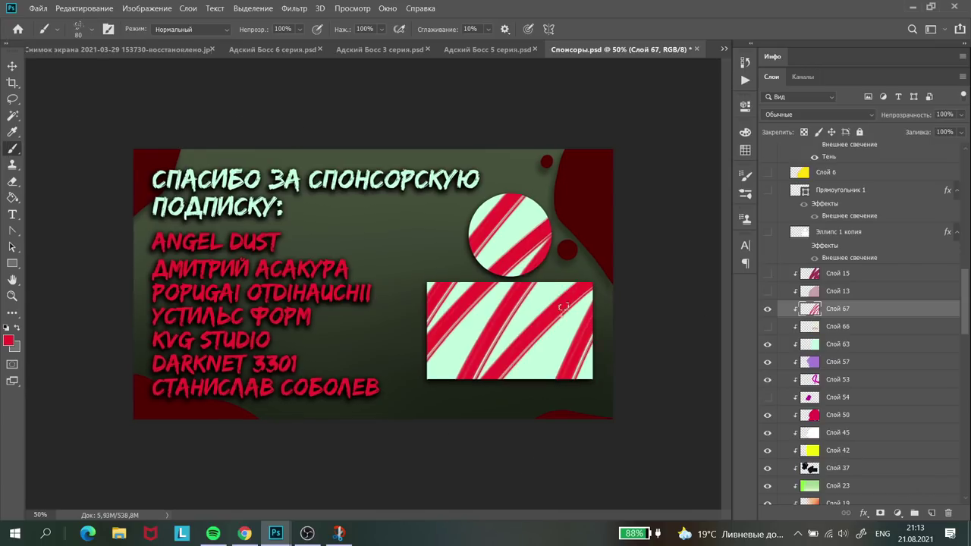
left_click_drag(581, 418, 590, 290)
scroll(707, 343, "up", 3)
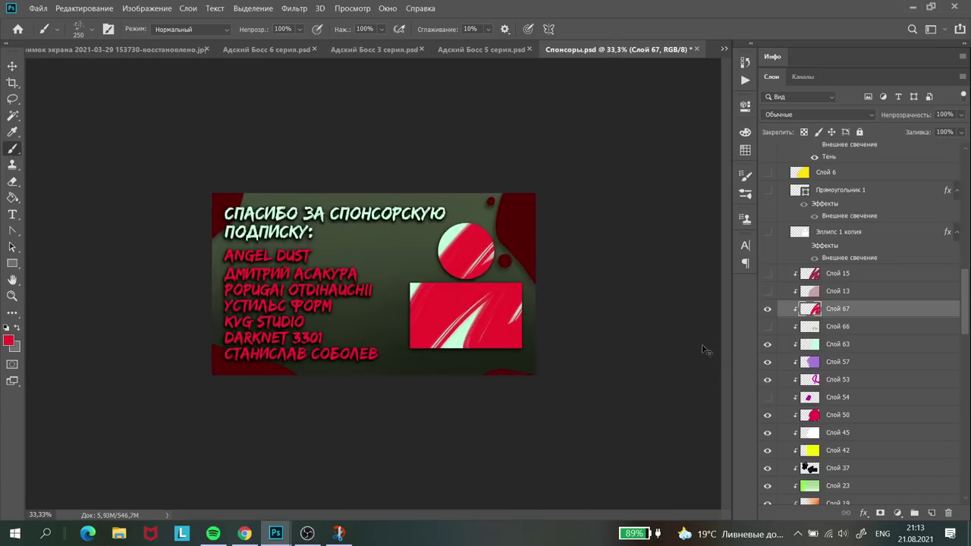
Add a new layer clipped to Слой 64 and pick a dark red for shading the blots
scroll(693, 346, "down", 1)
left_click_drag(964, 304, 968, 365)
key("ctrl+minus")
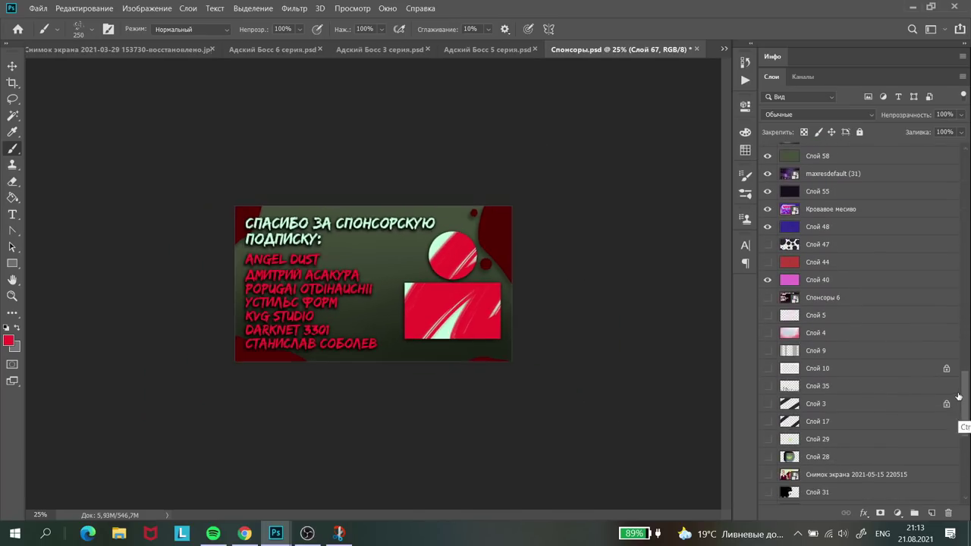
key("i")
scroll(857, 303, "down", 2)
right_click(857, 253)
left_click(751, 224)
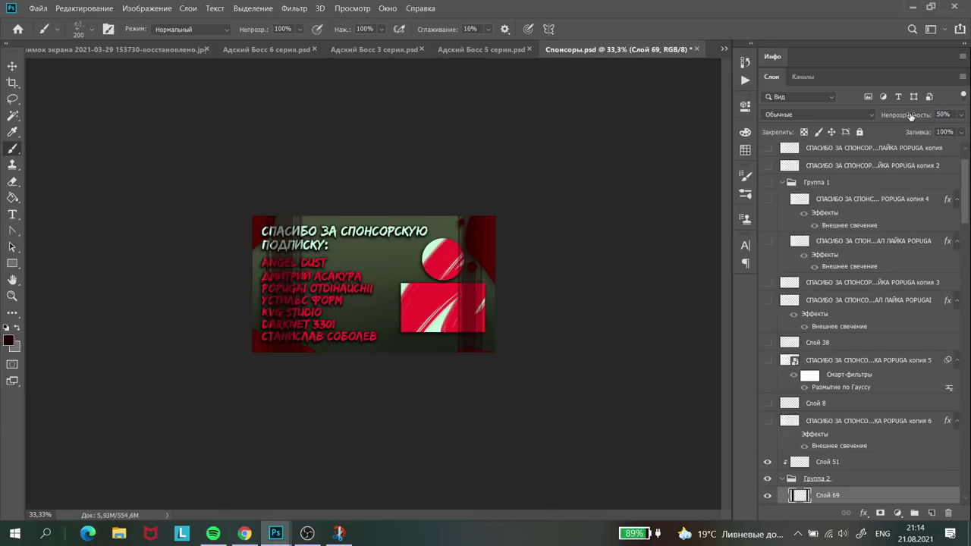
Set the opacity of the dark column layer Слой 69 to 40%
key("ctrl+plus")
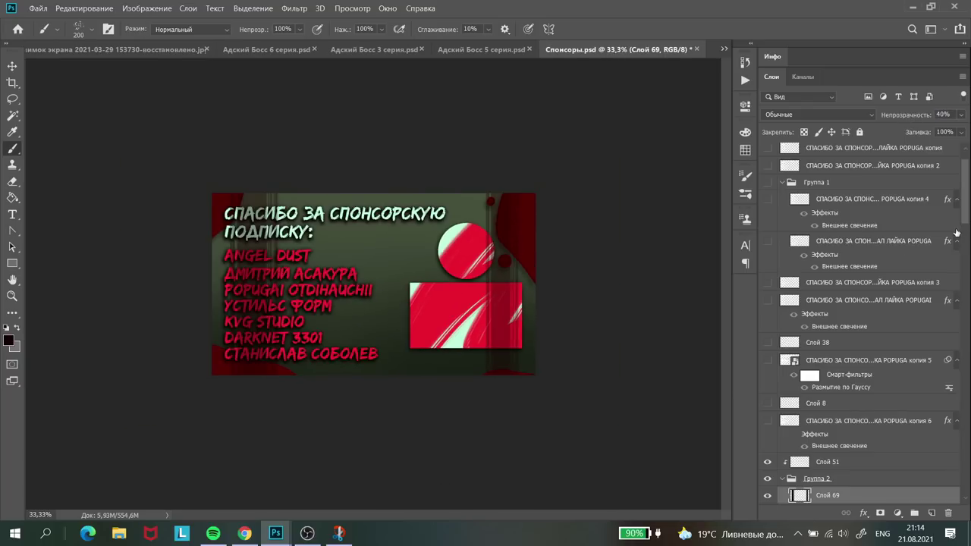
scroll(834, 303, "down", 5)
scroll(764, 264, "up", 5)
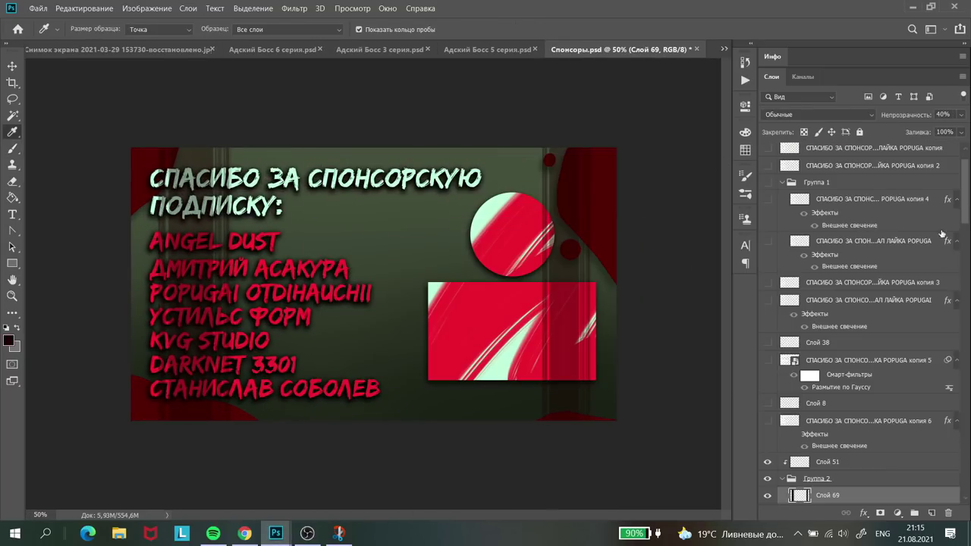
scroll(941, 234, "down", 5)
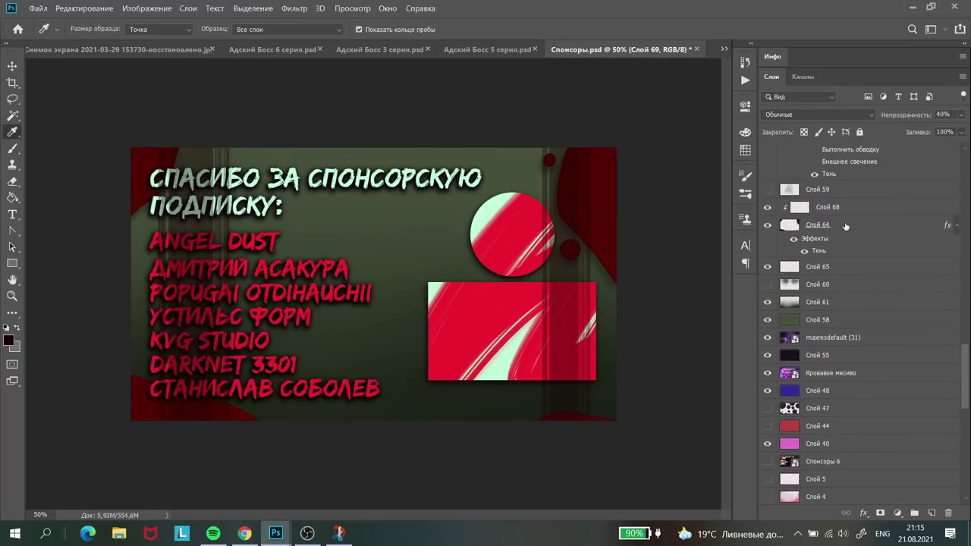
Darken the corner blots on the clipped layer Слой 68 with a 700 px soft brush
left_click(826, 207)
key("b")
left_click(83, 29)
key("Escape")
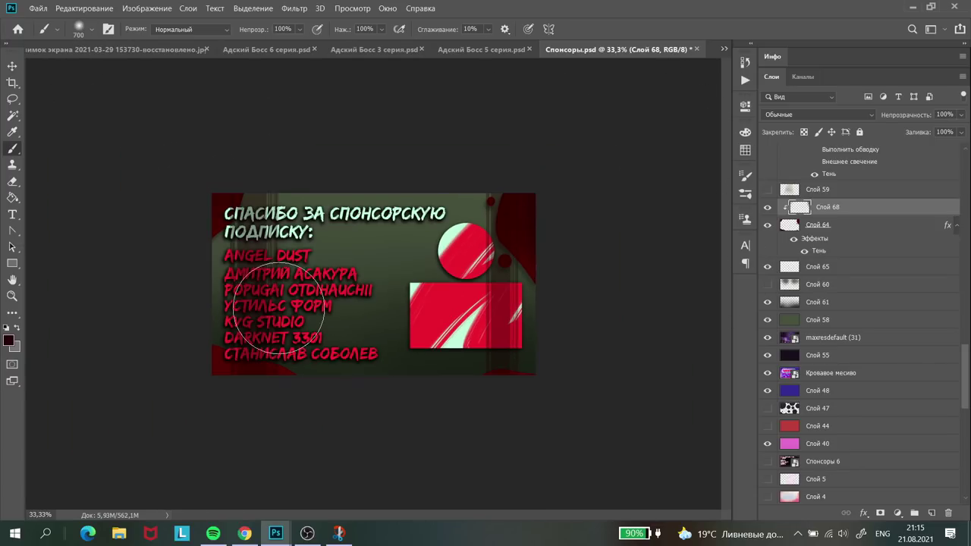
key("ctrl+minus")
key("ctrl+minus")
key("ctrl+minus")
key("ctrl+plus")
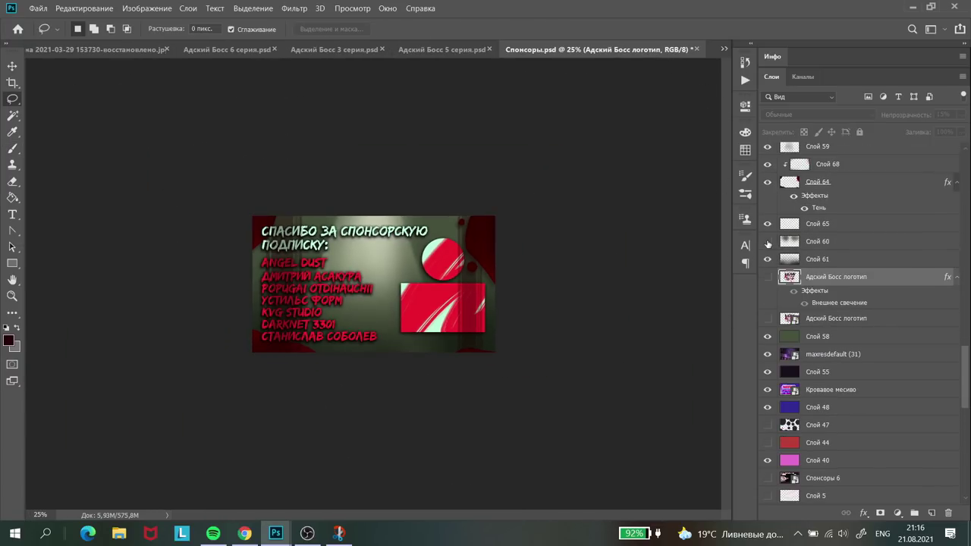
Show Слой 59 and Слой 60 again and bring up the green credits screenshot to sample a pale yellow
key("ctrl+minus")
key("ctrl+plus")
key("ctrl+plus")
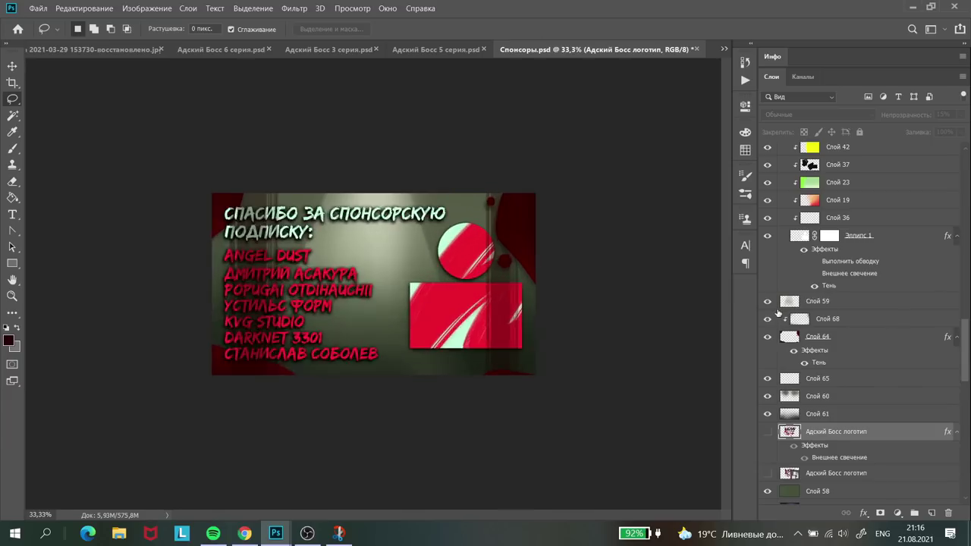
key("ctrl+plus")
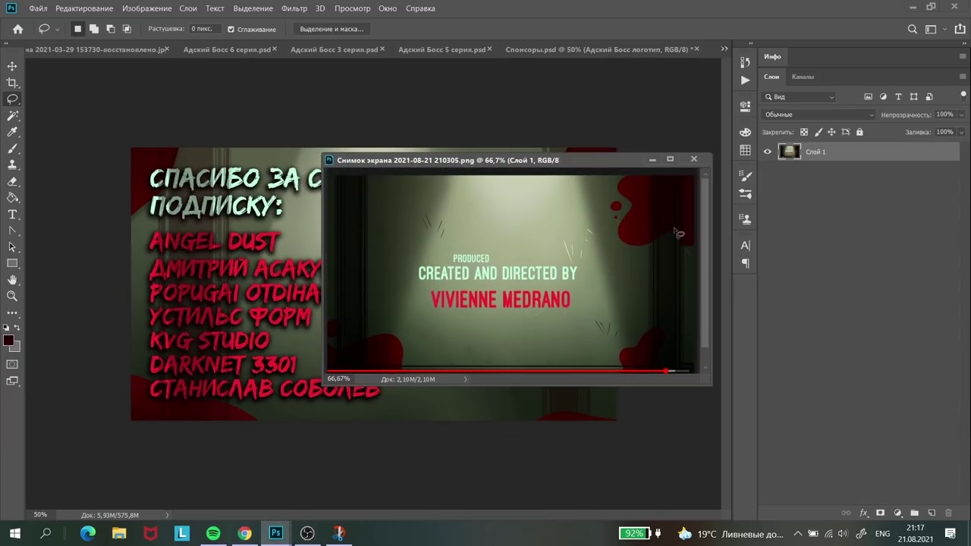
key("ctrl+plus")
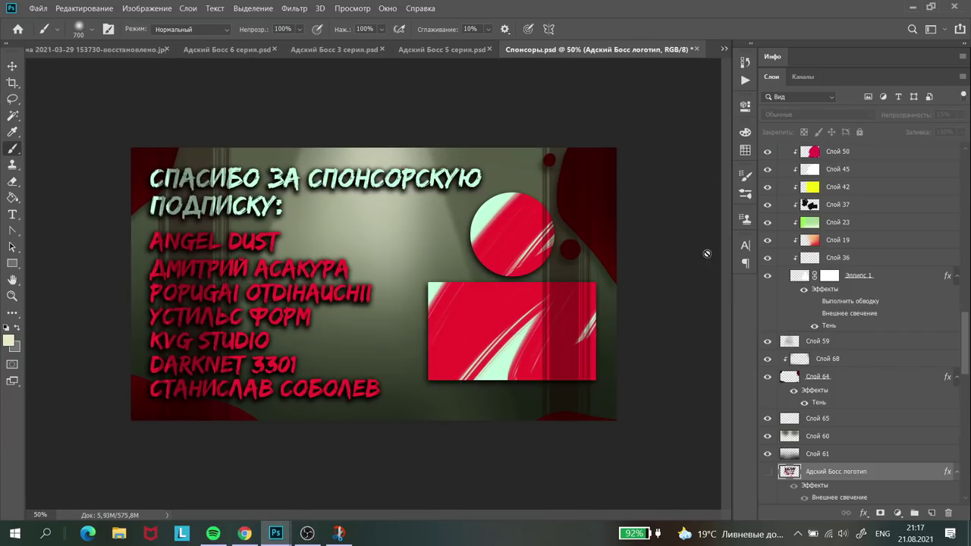
Place the dark column layer Слой 69 directly above Слой 59, behind the text and shapes
scroll(911, 341, "down", 5)
left_click(876, 494)
key("ctrl+minus")
key("ctrl+plus")
scroll(879, 394, "down", 5)
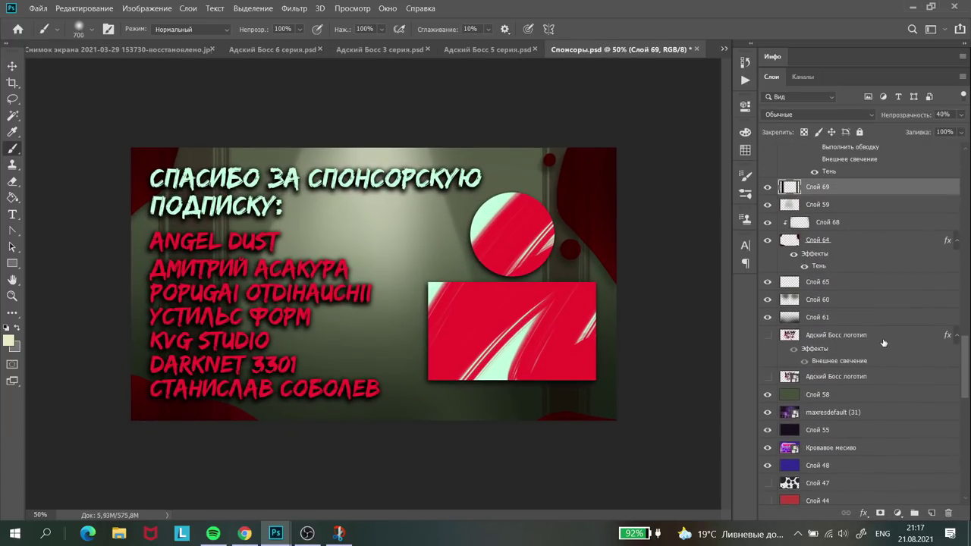
Paint thin pale yellow scratches near the centre of the background on a new layer beneath Слой 69 with a 6 px brush
key("ctrl+shift+alt+n")
left_click(78, 28)
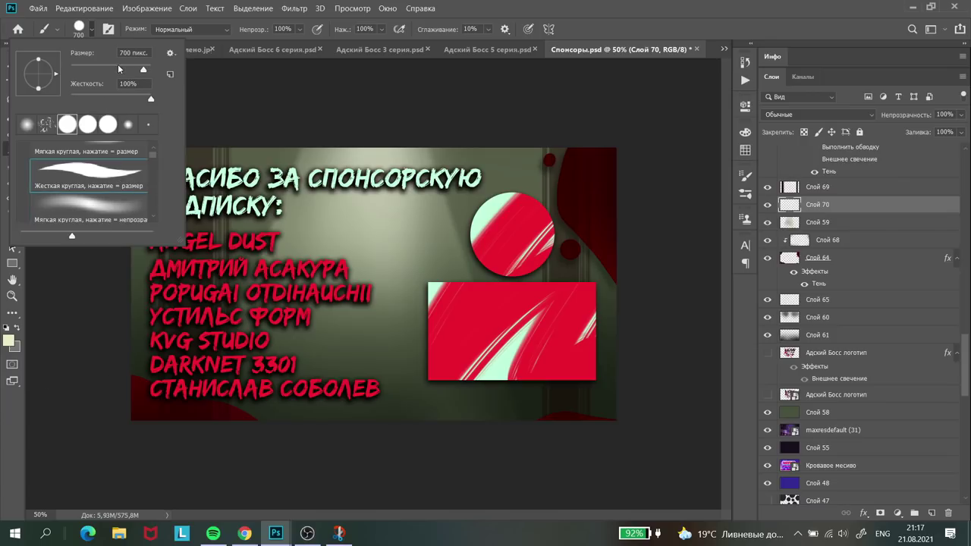
left_click_drag(117, 69, 72, 68)
left_click(343, 237)
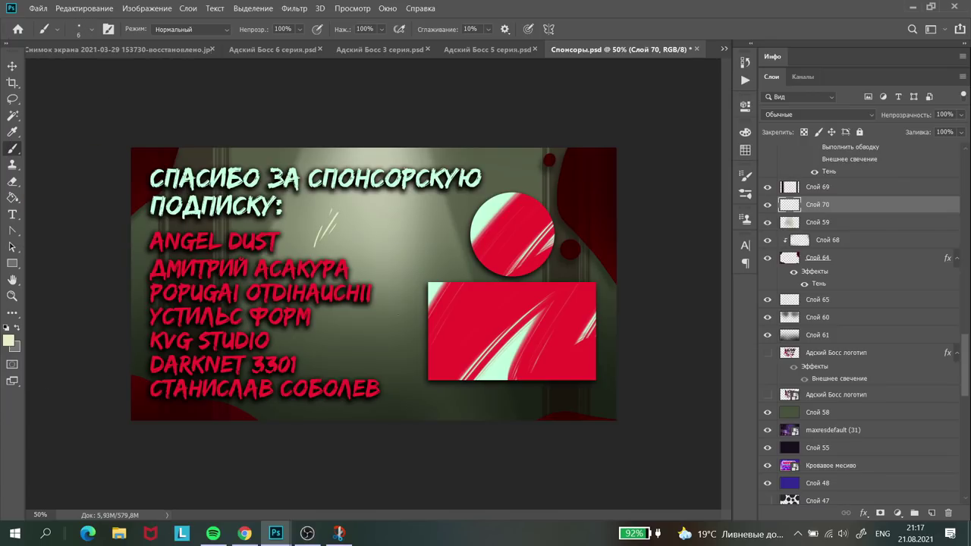
Sample the dark scratch colour from the credits screenshot and paint thin dark scratches on Слой 70 with a small brush
mouse_move(275, 534)
left_click(425, 486)
key("i")
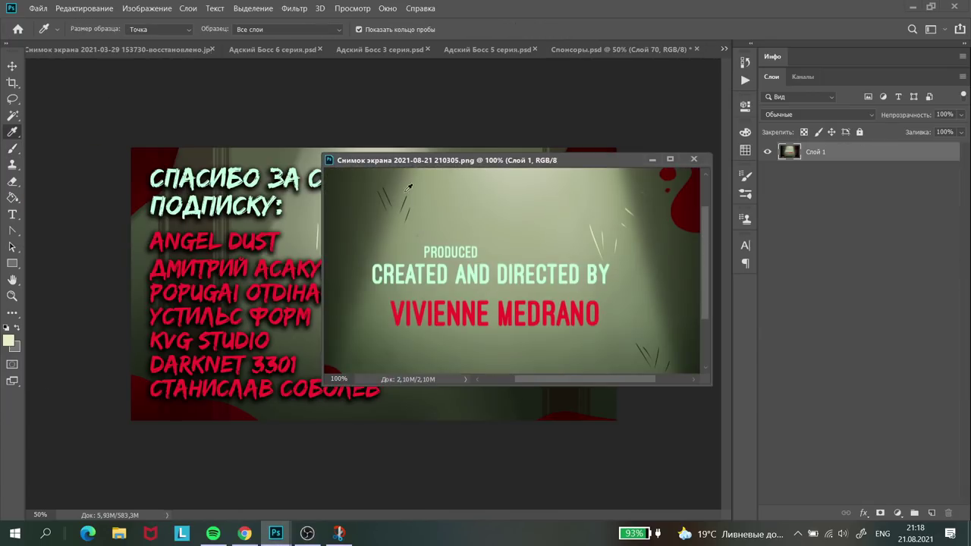
left_click(407, 198)
left_click(228, 186)
key("b")
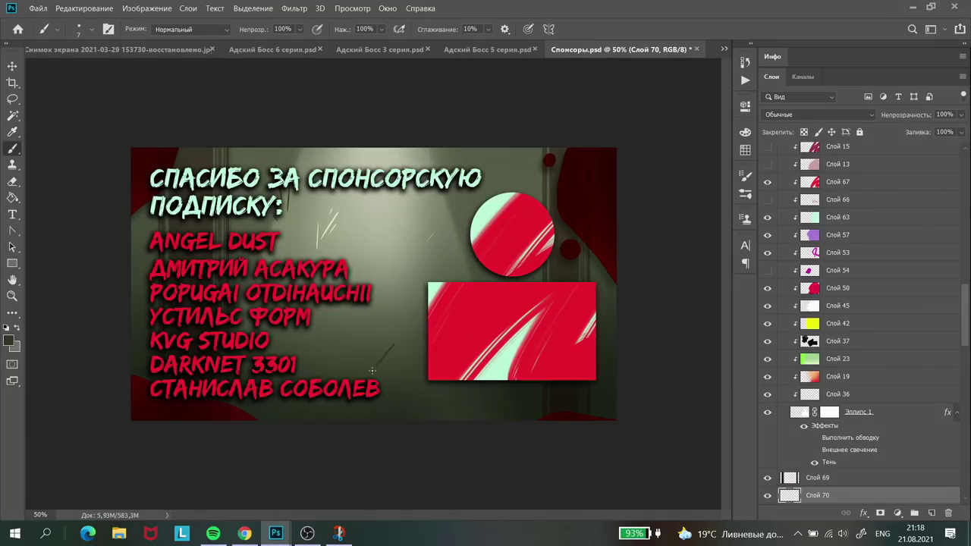
key("ctrl+Tab")
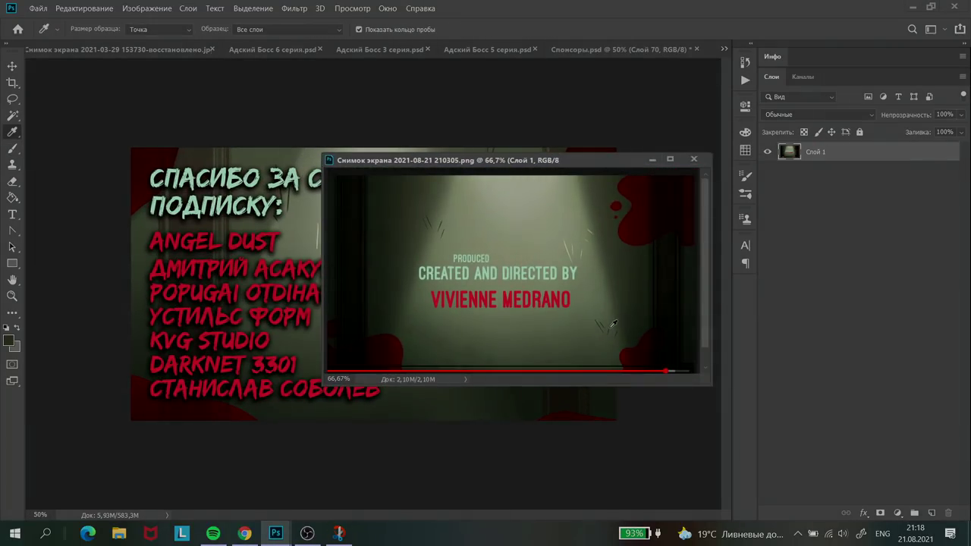
left_click(31, 171)
key("ctrl+minus")
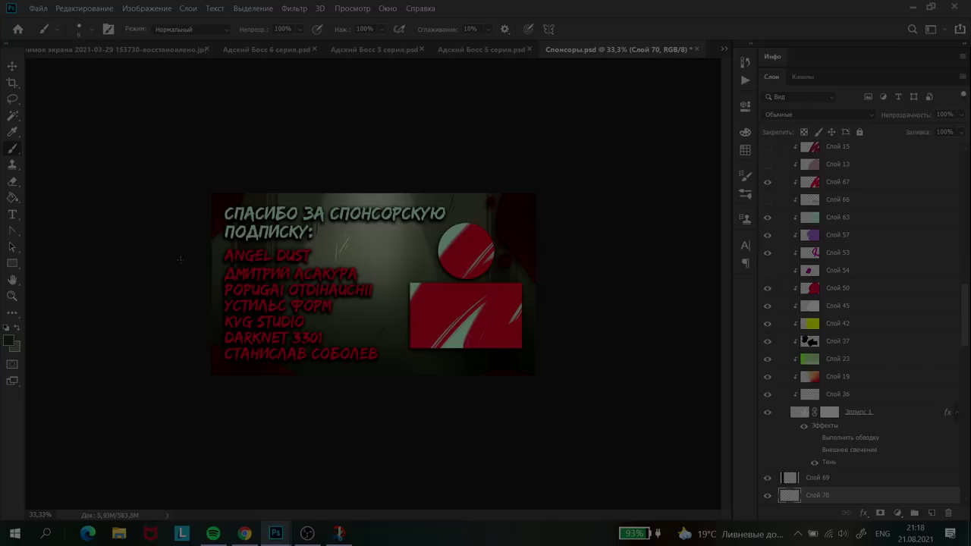
Save a PNG copy named Спонсоры 1 in the Cyber Cat Studio folder
key("ctrl+shift+s")
left_click(151, 235)
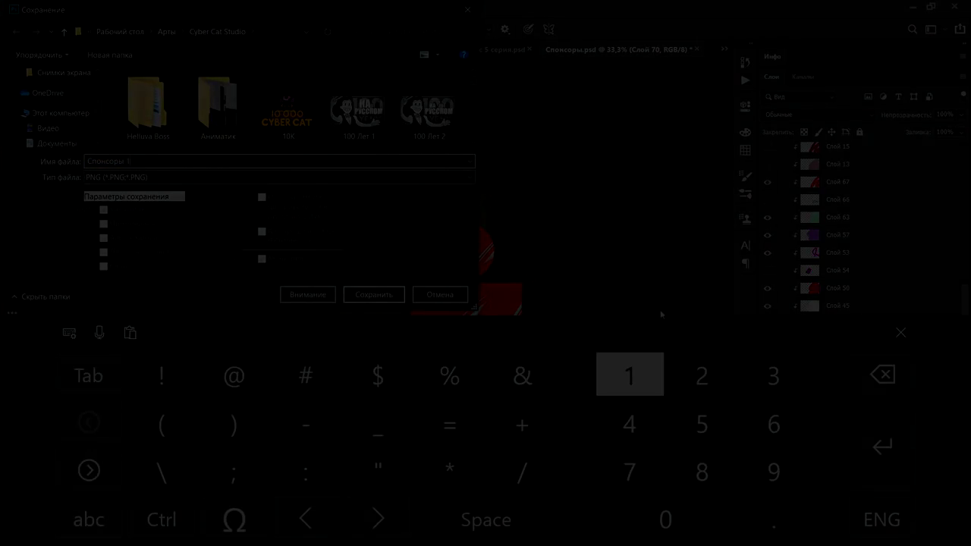